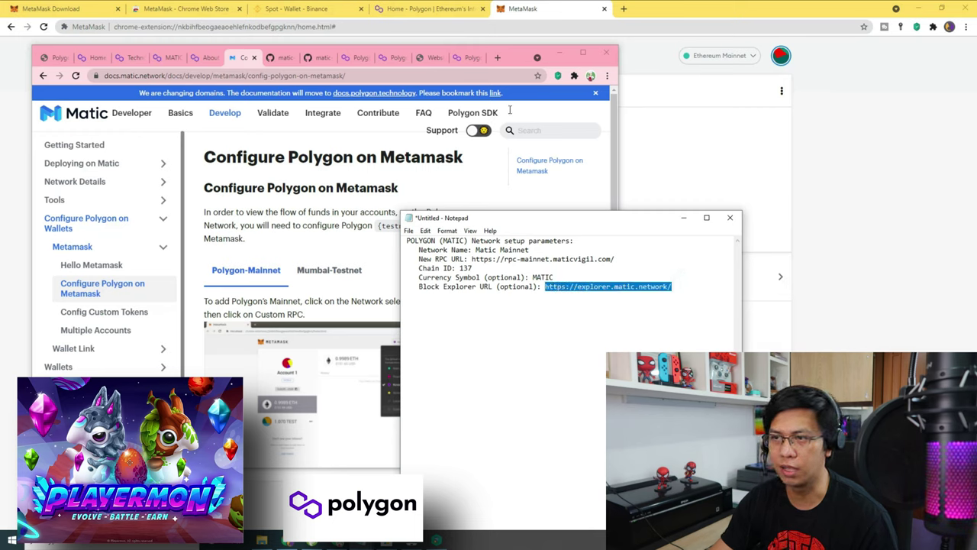
{"action": "left_click", "coordinate": [306, 243]}
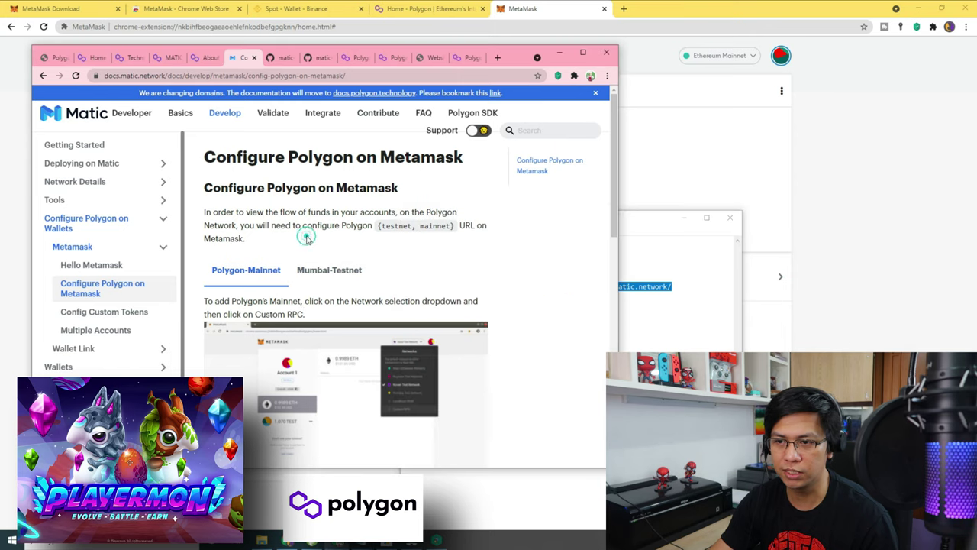
{"action": "scroll", "coordinate": [319, 246], "scroll_direction": "down", "scroll_amount": 7}
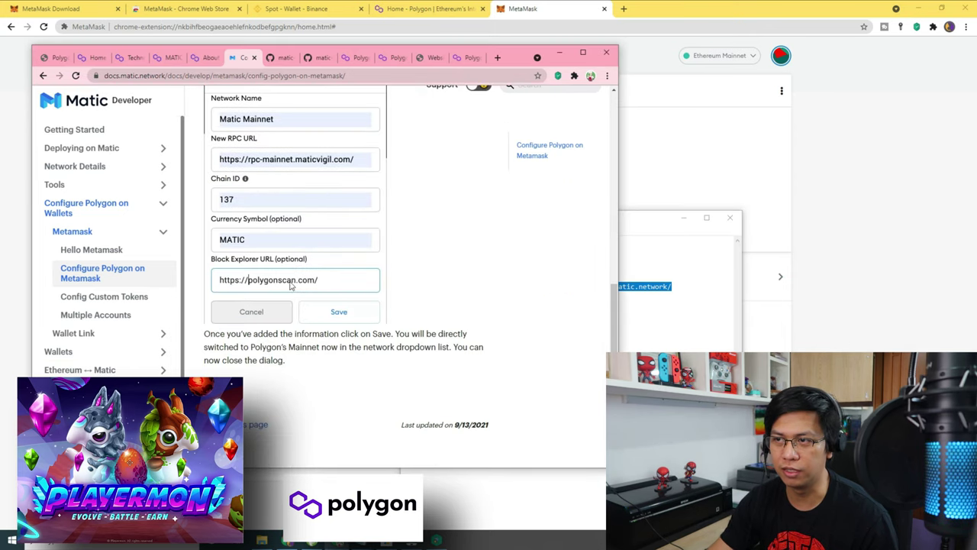
{"action": "left_click", "coordinate": [497, 58]}
{"action": "left_click", "coordinate": [338, 75]}
{"action": "type", "text": "https://explorer.matic.network/"}
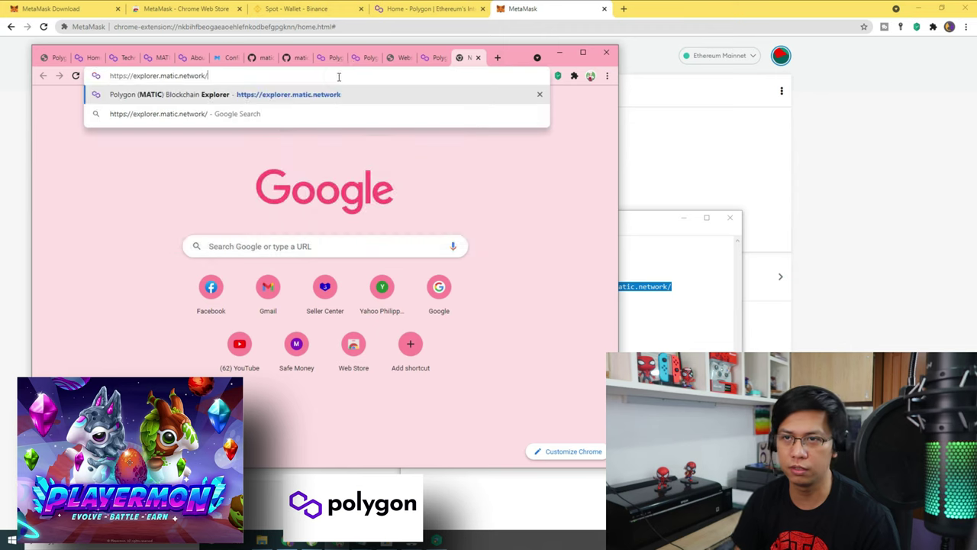
{"action": "key", "text": "Return"}
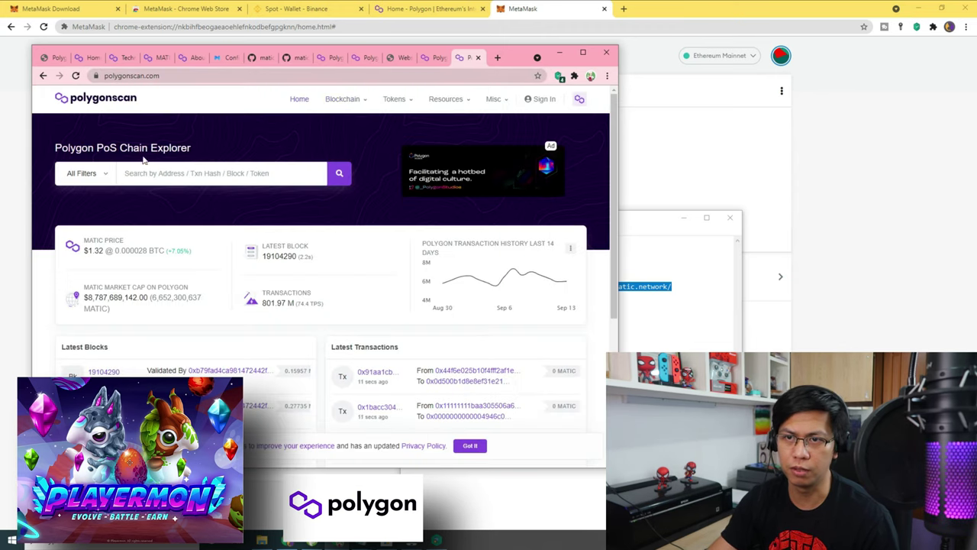
Return to the Configure Polygon on Metamask guide and review its mainnet network parameters.
{"action": "left_click", "coordinate": [223, 58]}
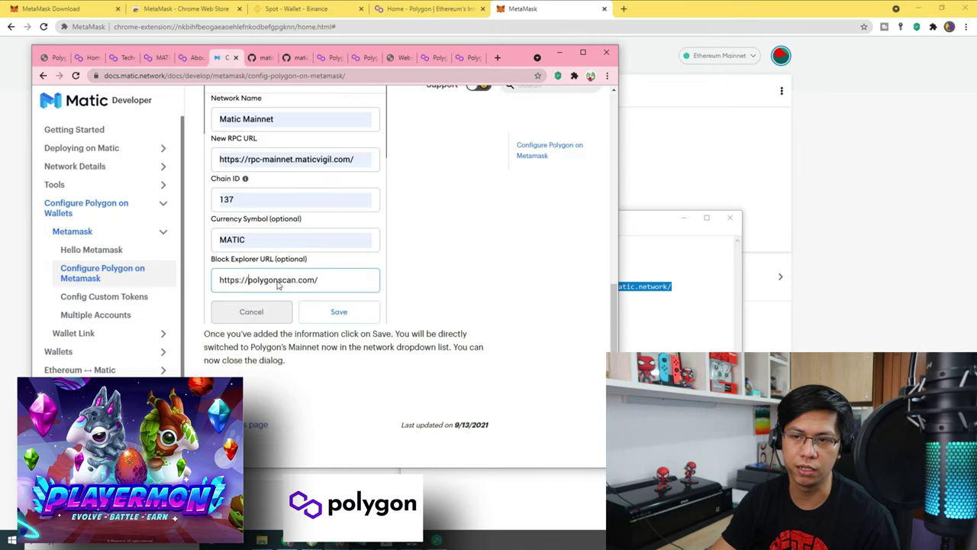
{"action": "scroll", "coordinate": [313, 283], "scroll_direction": "up", "scroll_amount": 1}
{"action": "scroll", "coordinate": [328, 297], "scroll_direction": "up", "scroll_amount": 2}
{"action": "scroll", "coordinate": [313, 251], "scroll_direction": "down", "scroll_amount": 2}
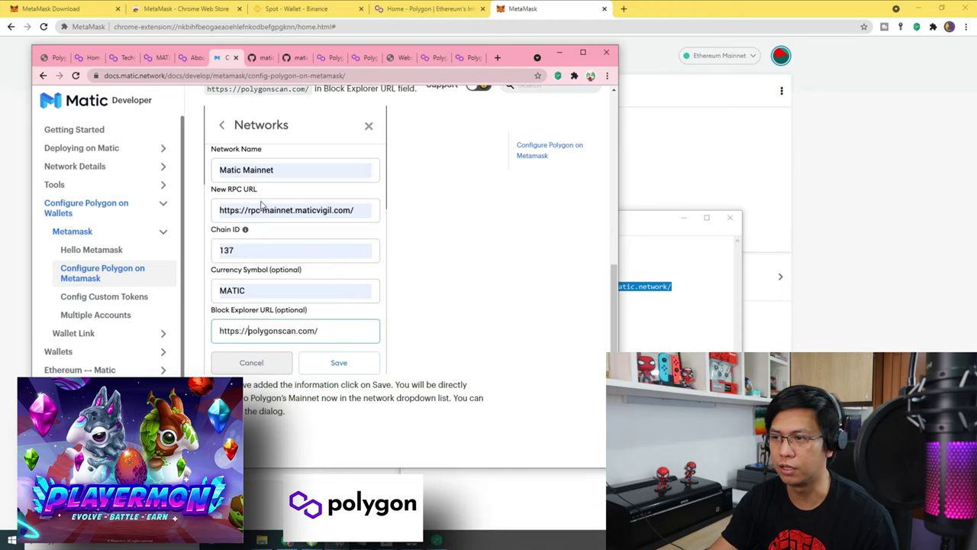
Start a new custom network entry in MetaMask's network settings.
{"action": "left_click", "coordinate": [857, 235]}
{"action": "left_click", "coordinate": [781, 55]}
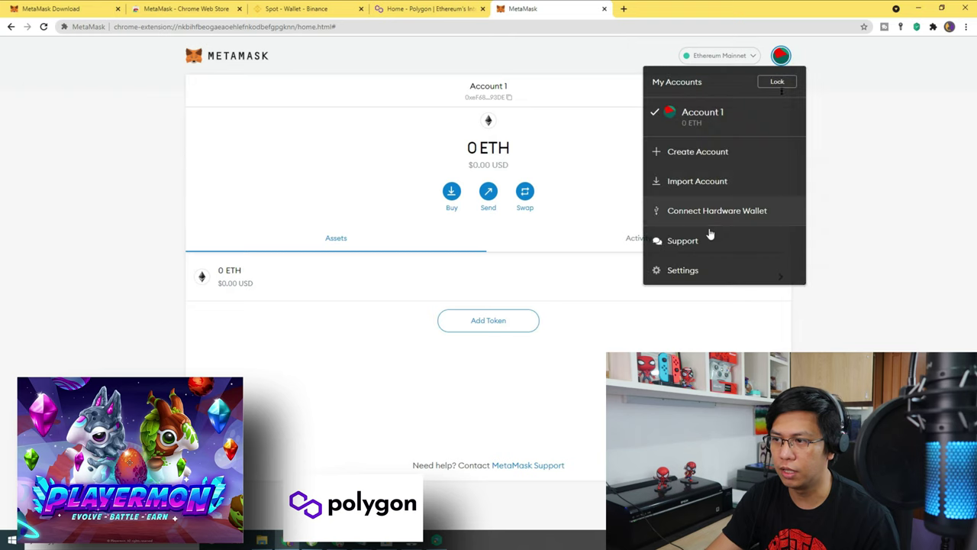
{"action": "left_click", "coordinate": [690, 271]}
{"action": "scroll", "coordinate": [680, 246], "scroll_direction": "down", "scroll_amount": 1}
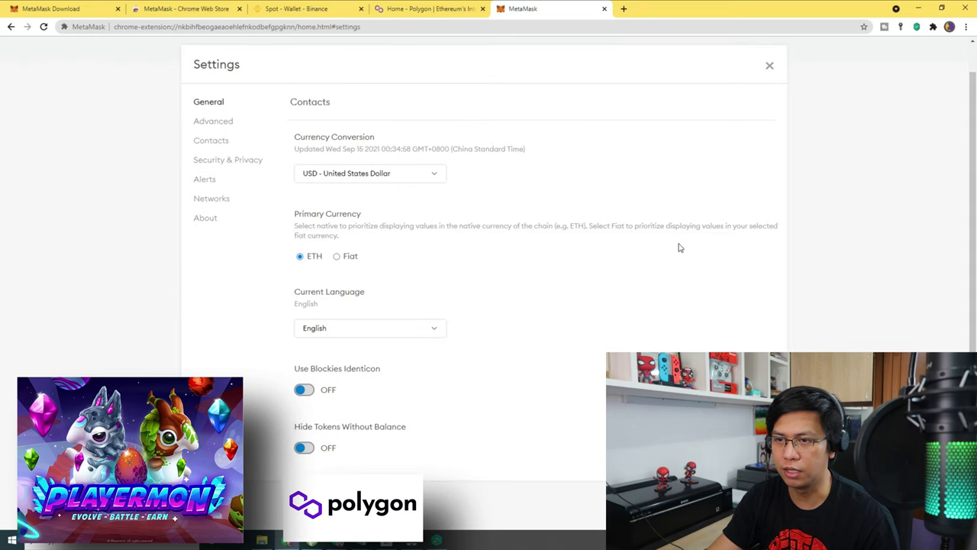
{"action": "left_click", "coordinate": [226, 203]}
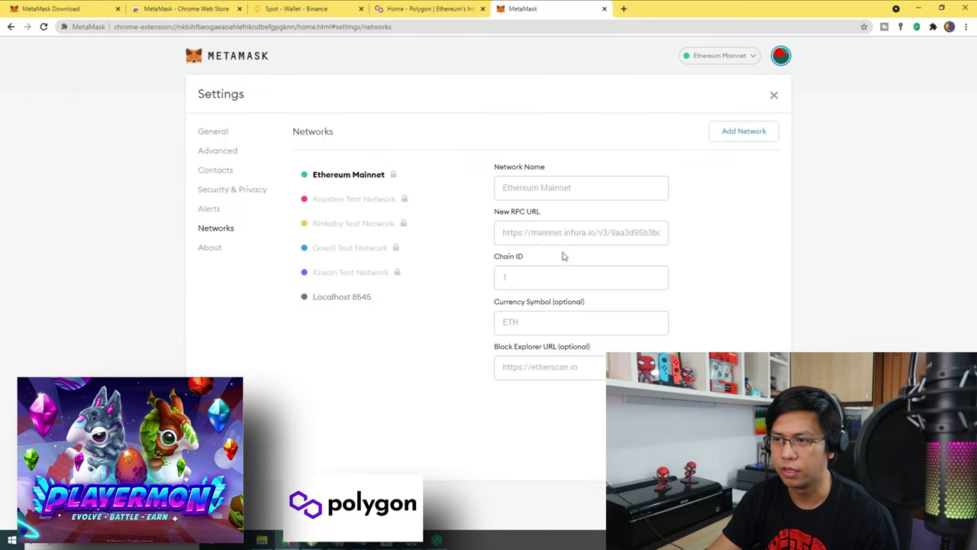
{"action": "left_click", "coordinate": [739, 133]}
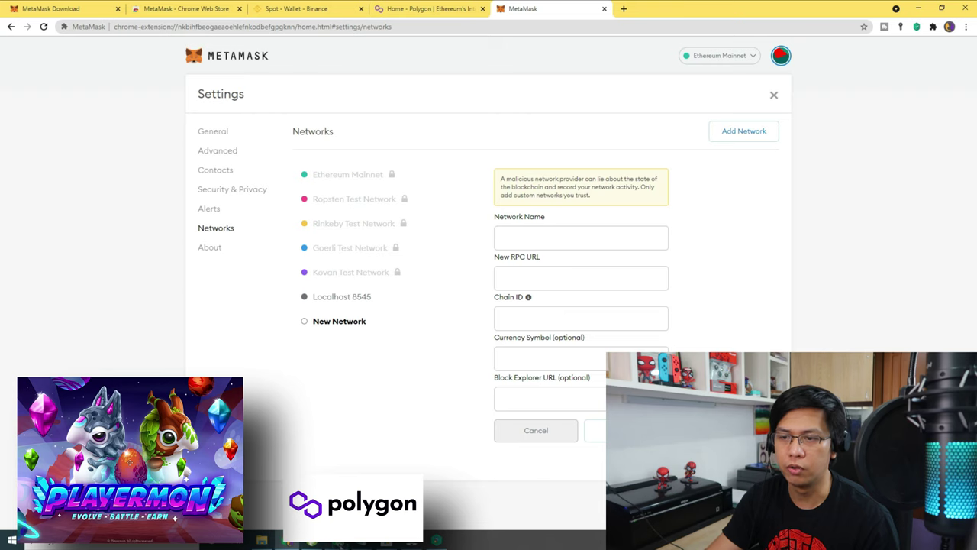
Open the Polygon guide's editable GitHub source and find its mainnet network parameters.
{"action": "key", "text": "alt+Tab"}
{"action": "scroll", "coordinate": [284, 218], "scroll_direction": "down", "scroll_amount": 3}
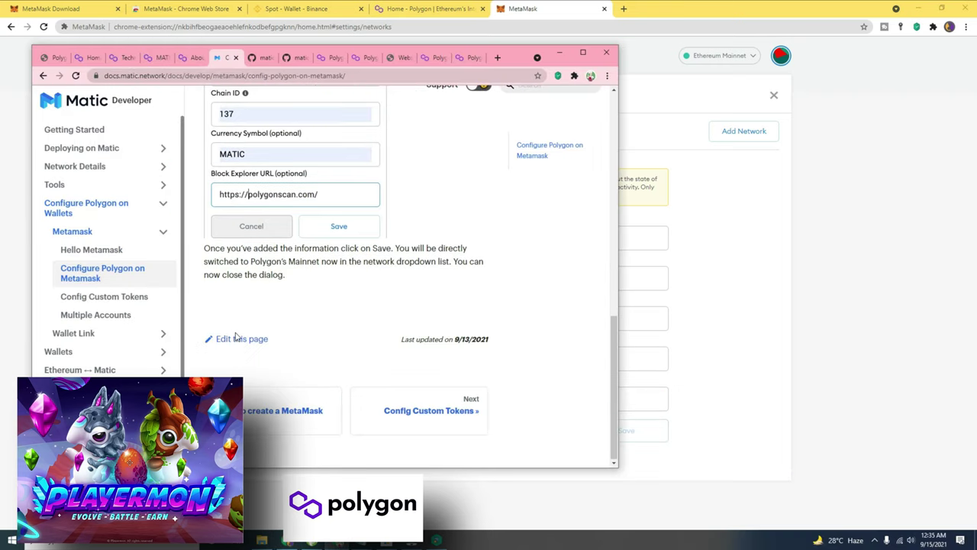
{"action": "left_click", "coordinate": [245, 339]}
{"action": "scroll", "coordinate": [309, 265], "scroll_direction": "down", "scroll_amount": 10}
{"action": "left_click_drag", "start_coordinate": [408, 291], "coordinate": [467, 290]}
{"action": "key", "text": "ctrl+c"}
{"action": "key", "text": "alt+Tab"}
{"action": "key", "text": "ctrl+v"}
{"action": "key", "text": "alt+Tab"}
{"action": "left_click_drag", "start_coordinate": [86, 301], "coordinate": [219, 301]}
{"action": "key", "text": "ctrl+c"}
{"action": "key", "text": "alt+Tab"}
{"action": "key", "text": "ctrl+v"}
{"action": "key", "text": "alt+Tab"}
{"action": "double_click", "coordinate": [324, 301]}
{"action": "left_click", "coordinate": [325, 302]}
{"action": "left_click_drag", "start_coordinate": [68, 313], "coordinate": [160, 313]}
{"action": "key", "text": "ctrl+c"}
{"action": "key", "text": "alt+Tab"}
{"action": "left_click", "coordinate": [536, 400]}
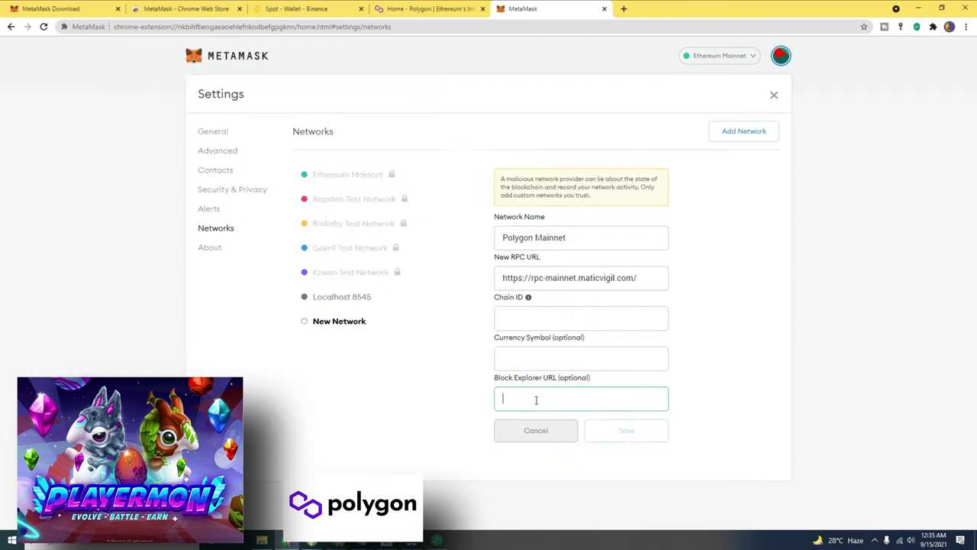
{"action": "key", "text": "ctrl+v"}
Set the new network's chain ID to 137.
{"action": "left_click", "coordinate": [525, 319]}
{"action": "type", "text": "21"}
{"action": "key", "text": "BackSpace"}
{"action": "type", "text": "137"}
{"action": "key", "text": "Tab"}
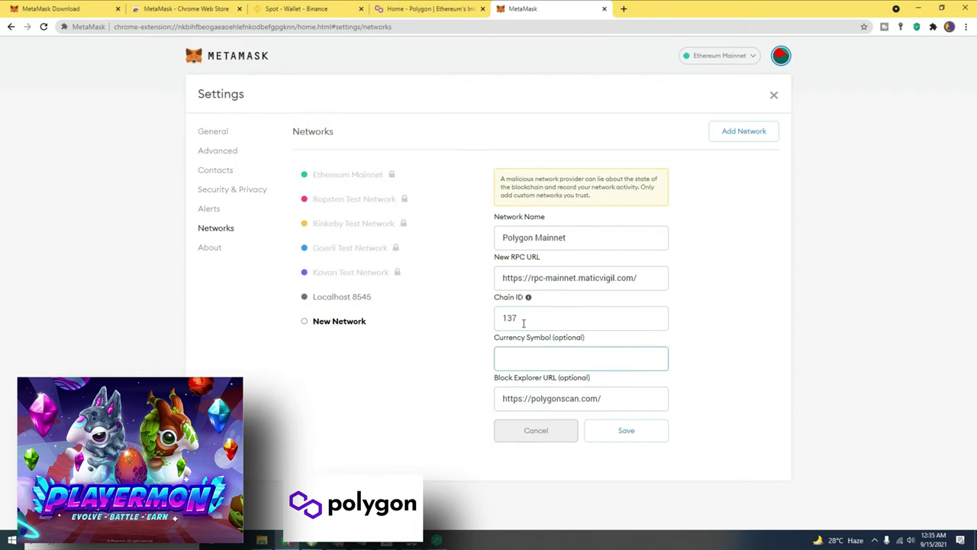
Set the currency symbol to MATIC and save the new network.
{"action": "key", "text": "alt+Tab"}
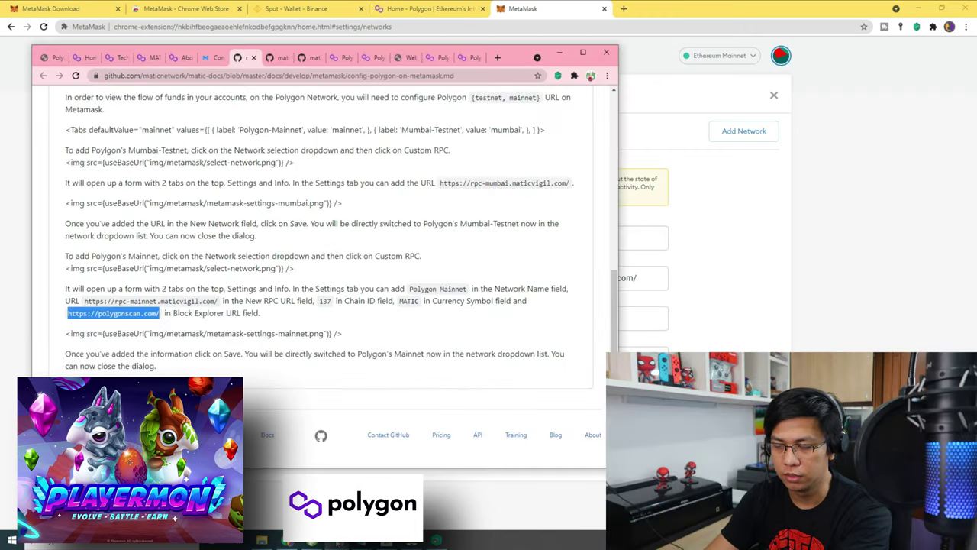
{"action": "key", "text": "alt+Tab"}
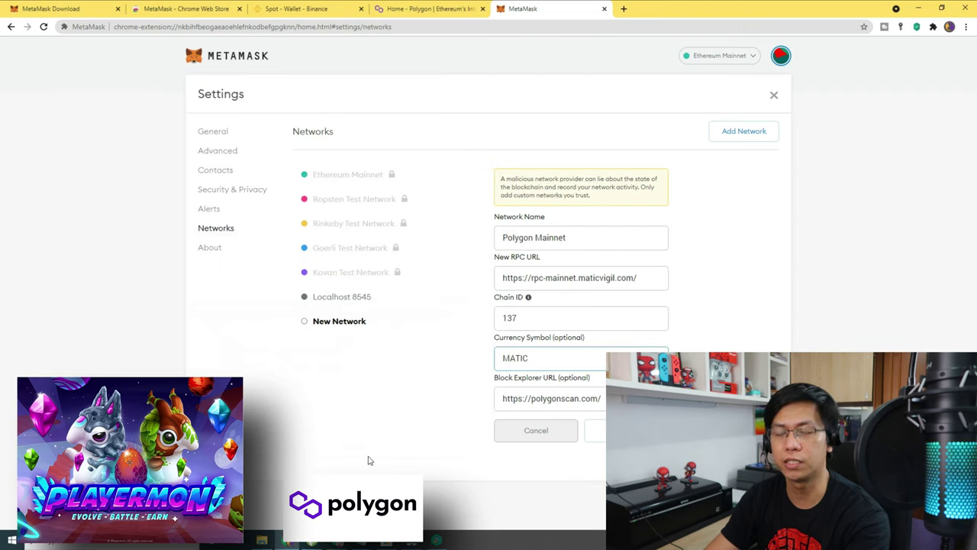
{"action": "left_click", "coordinate": [630, 430]}
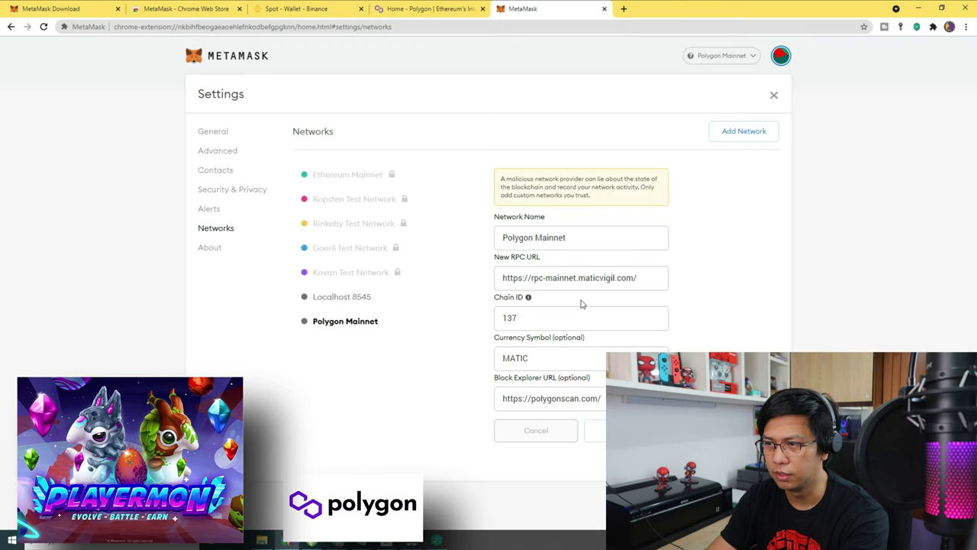
Check the active network in the network list, the saved network's name and the account menu.
{"action": "left_click", "coordinate": [731, 58]}
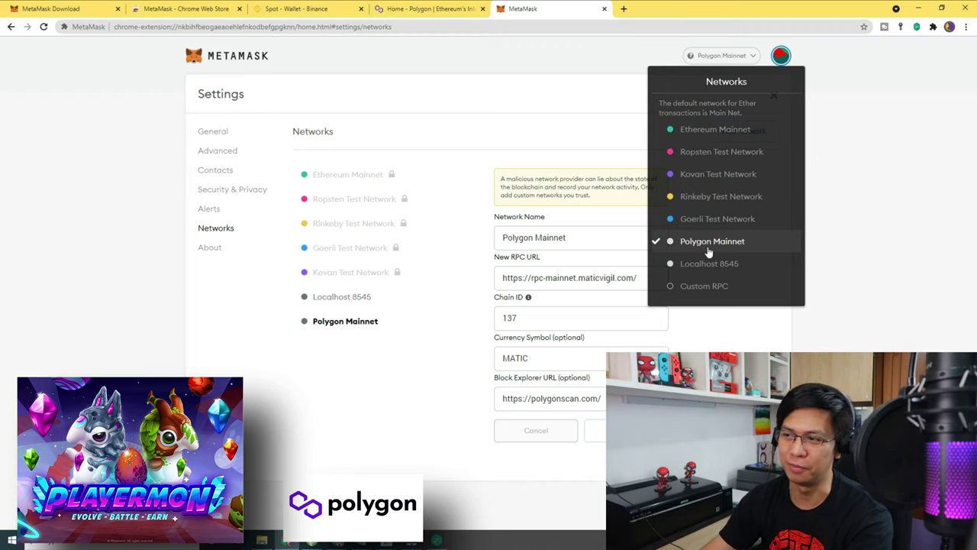
{"action": "left_click", "coordinate": [486, 227]}
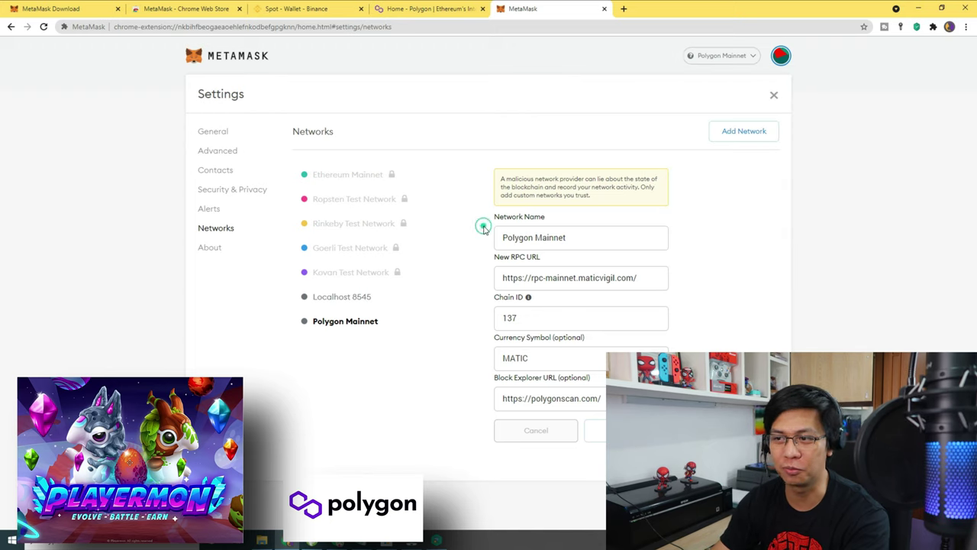
{"action": "left_click_drag", "start_coordinate": [542, 239], "coordinate": [462, 236]}
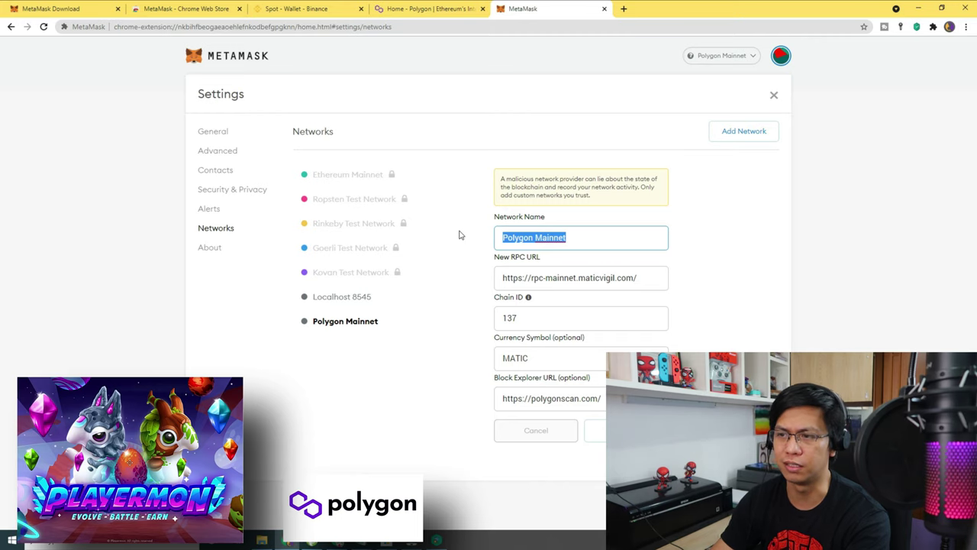
{"action": "left_click", "coordinate": [747, 257]}
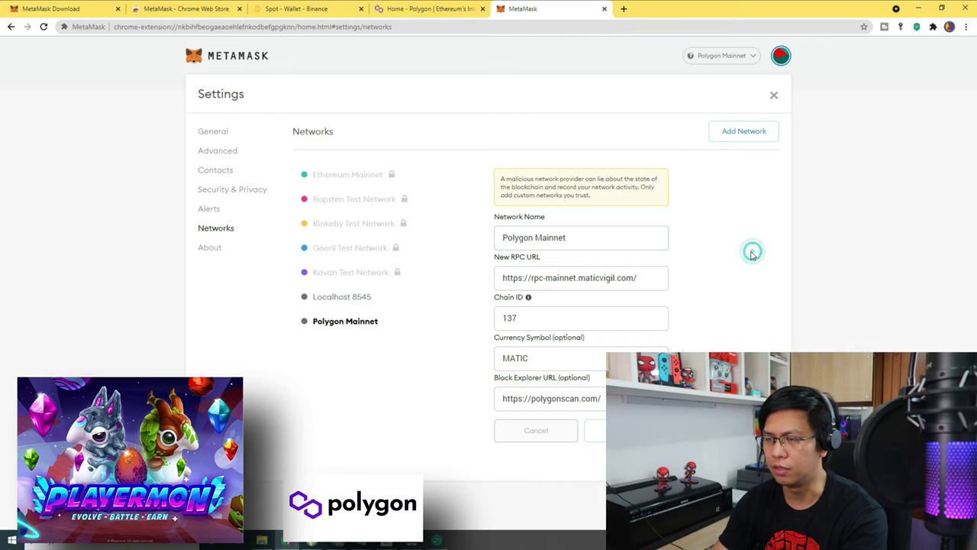
{"action": "left_click", "coordinate": [739, 234]}
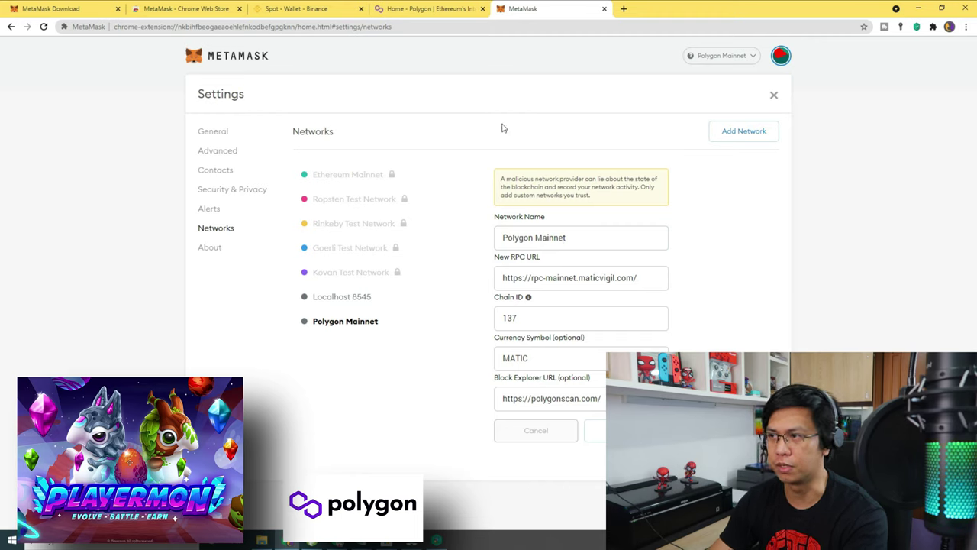
{"action": "left_click", "coordinate": [782, 58]}
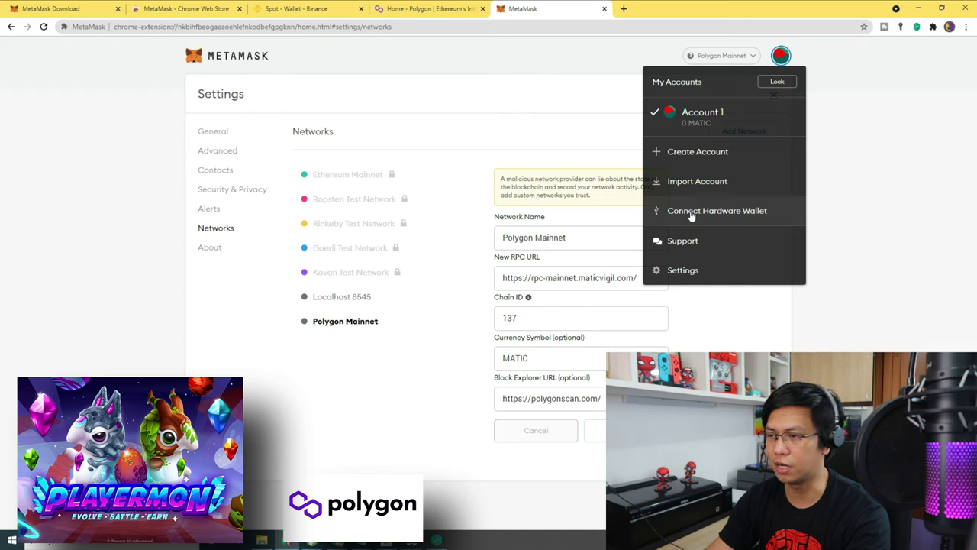
{"action": "left_click", "coordinate": [871, 184]}
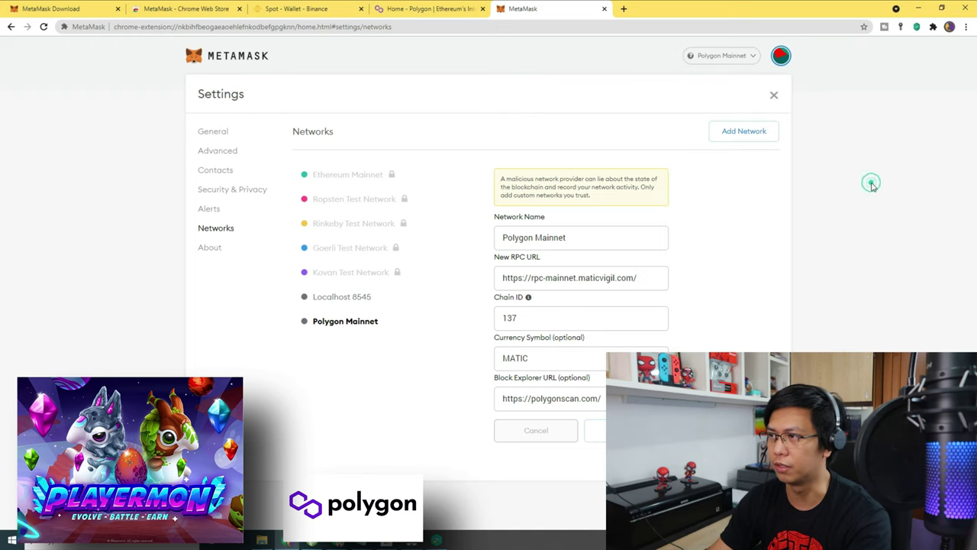
Pin the MetaMask extension in the browser and open its wallet popup.
{"action": "left_click", "coordinate": [933, 27]}
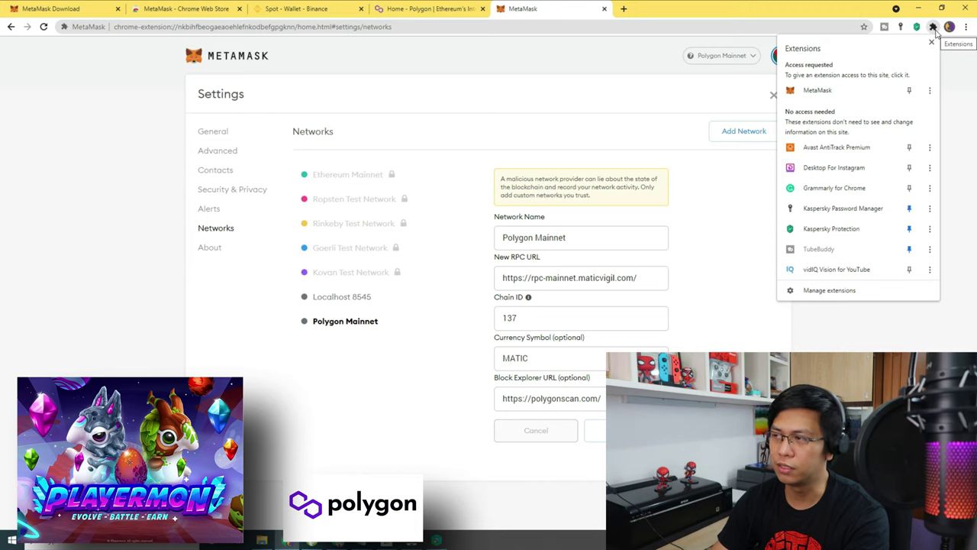
{"action": "left_click", "coordinate": [910, 90]}
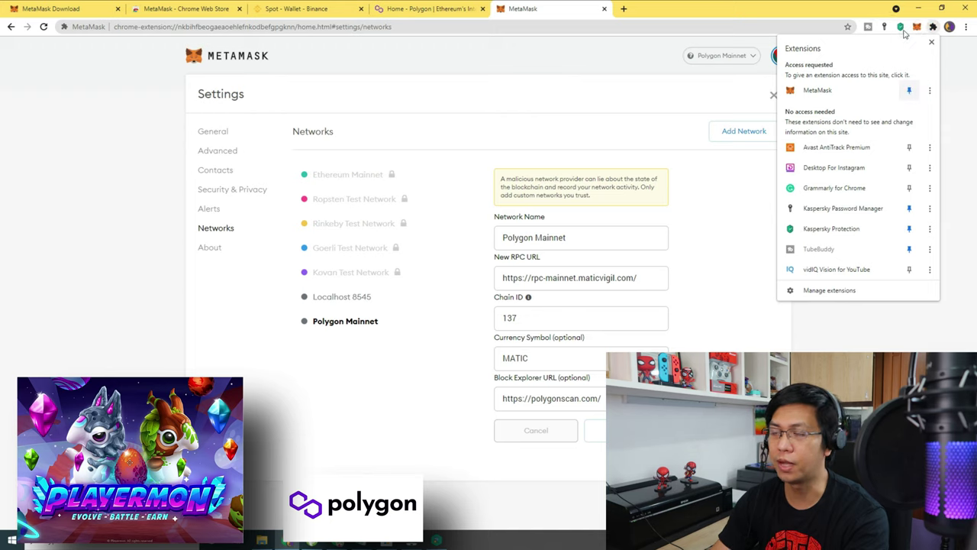
{"action": "left_click", "coordinate": [956, 102]}
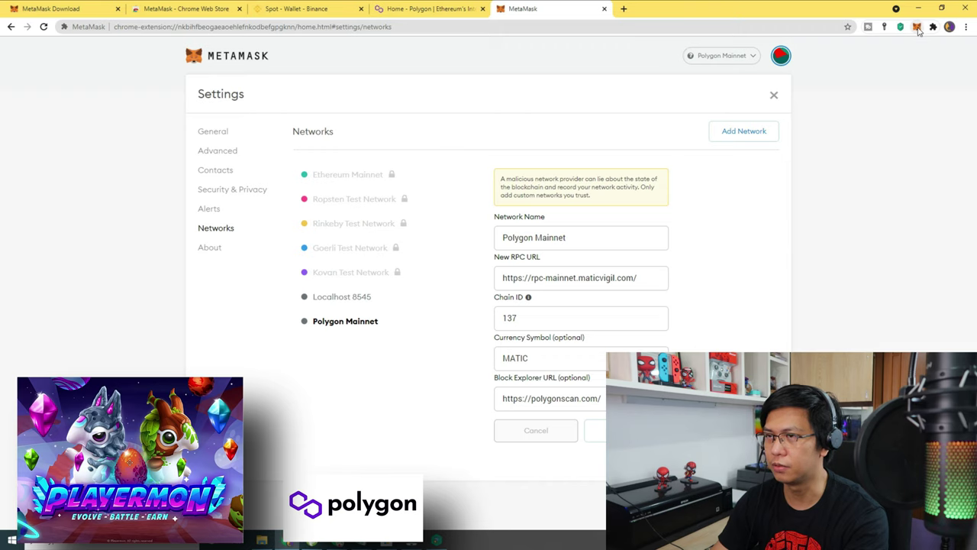
{"action": "left_click", "coordinate": [916, 29]}
{"action": "left_click", "coordinate": [901, 62]}
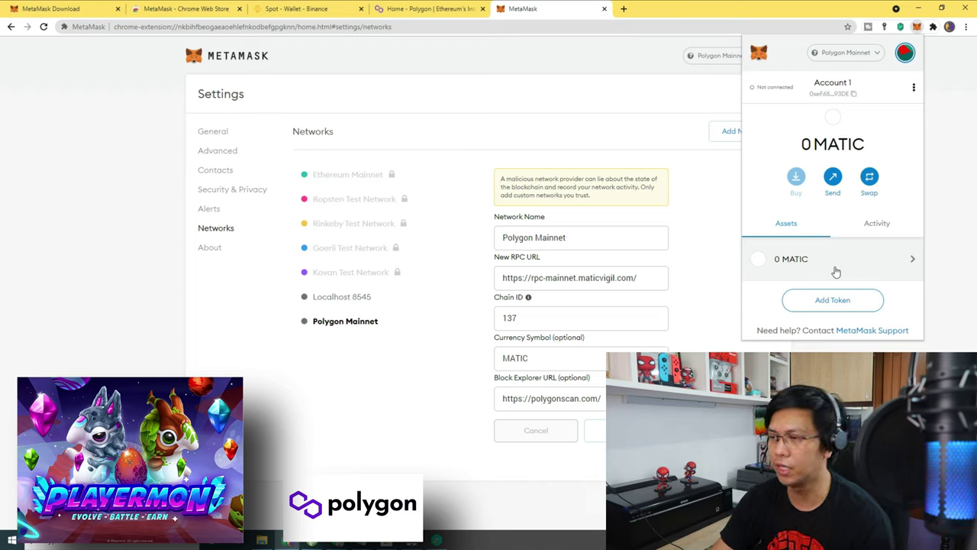
{"action": "scroll", "coordinate": [847, 264], "scroll_direction": "down", "scroll_amount": 1}
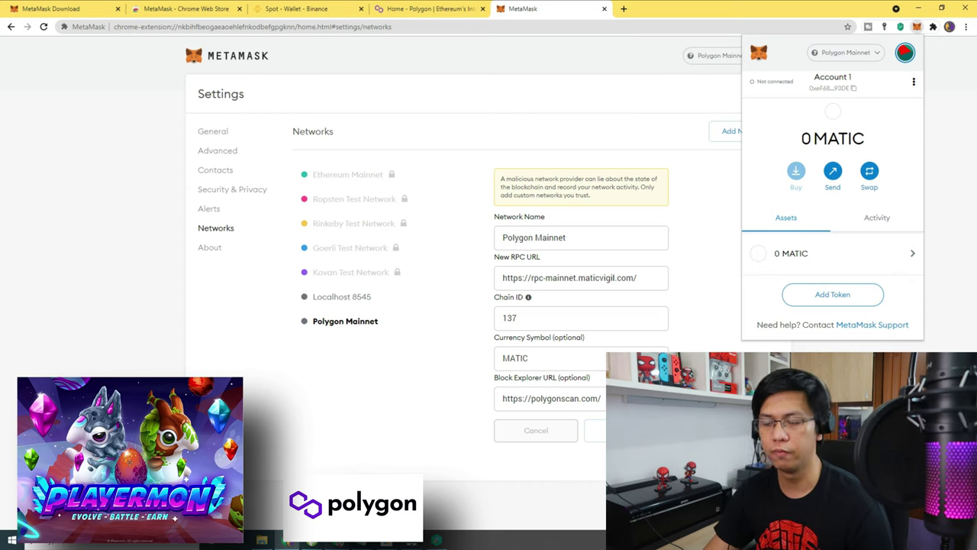
Copy Polygon's Ethereum contract address from its CoinMarketCap page.
{"action": "key", "text": "alt+Tab"}
{"action": "left_click", "coordinate": [54, 58]}
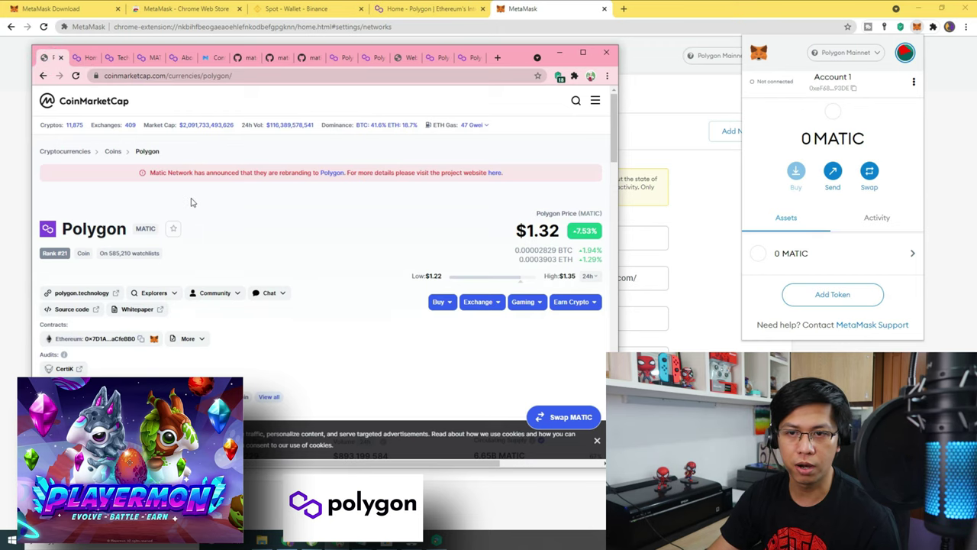
{"action": "scroll", "coordinate": [192, 202], "scroll_direction": "down", "scroll_amount": 2}
{"action": "left_click", "coordinate": [140, 238]}
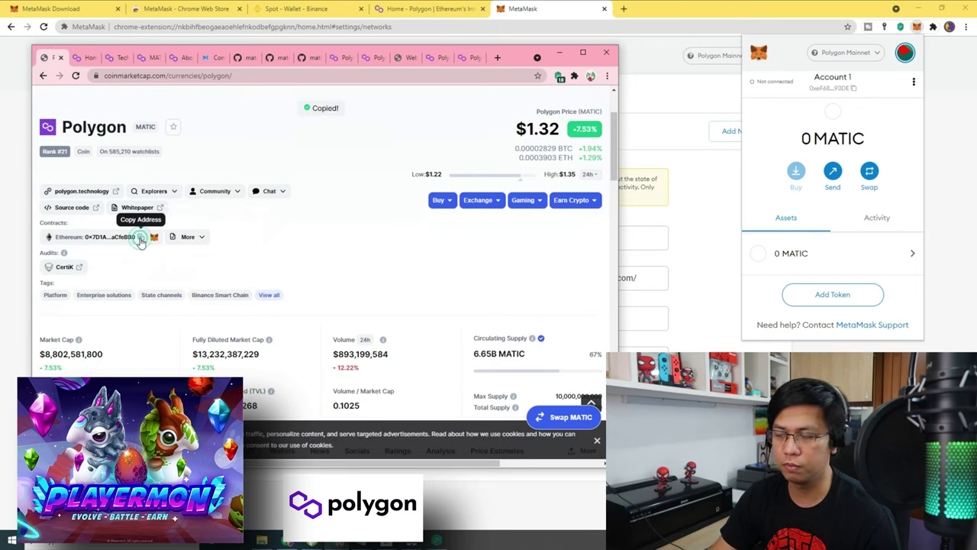
Add MATIC as a custom token in the MetaMask wallet using the copied contract address.
{"action": "left_click", "coordinate": [832, 294]}
{"action": "left_click", "coordinate": [794, 164]}
{"action": "key", "text": "ctrl+v"}
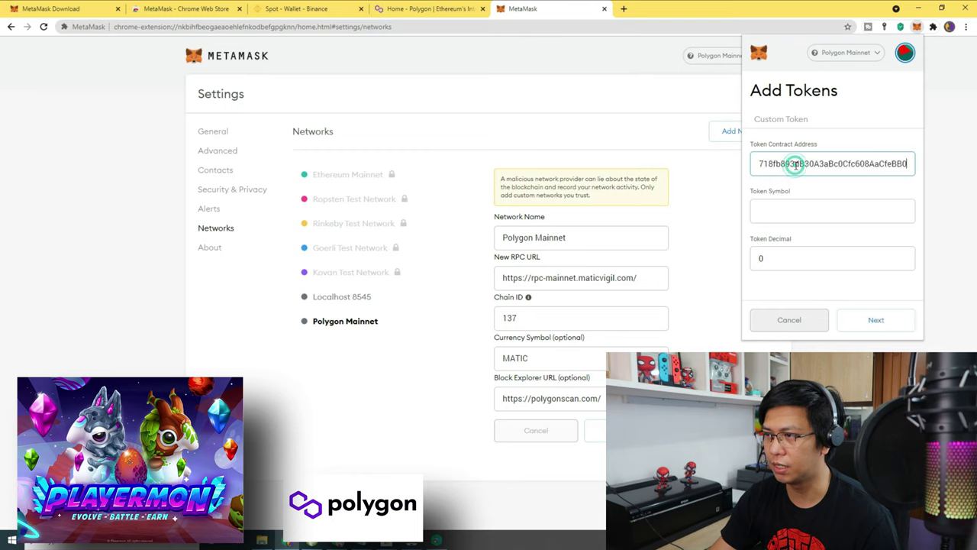
{"action": "left_click", "coordinate": [878, 321]}
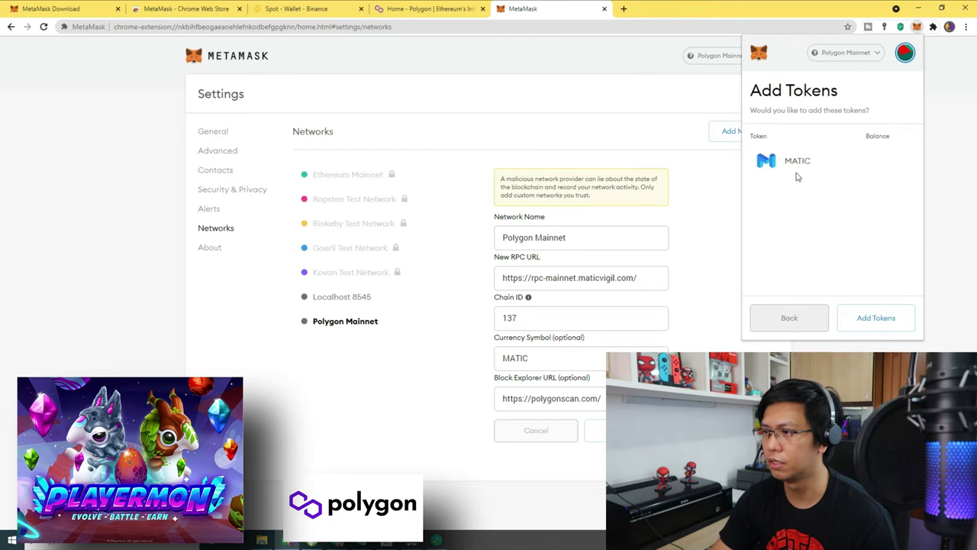
{"action": "left_click", "coordinate": [874, 317]}
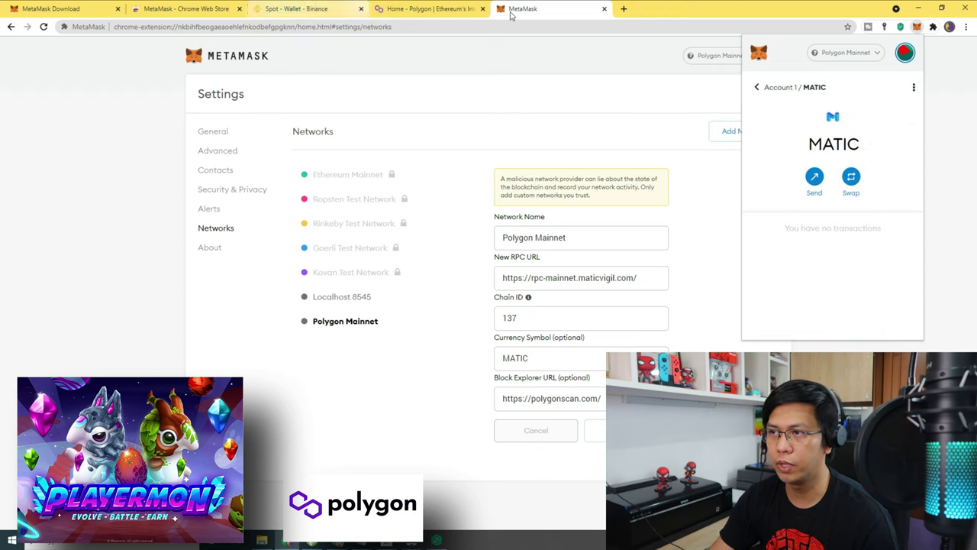
Open the CoinGecko website (coingecko.com/en) in a new browser tab.
{"action": "left_click", "coordinate": [624, 8]}
{"action": "left_click", "coordinate": [477, 26]}
{"action": "type", "text": "coi"}
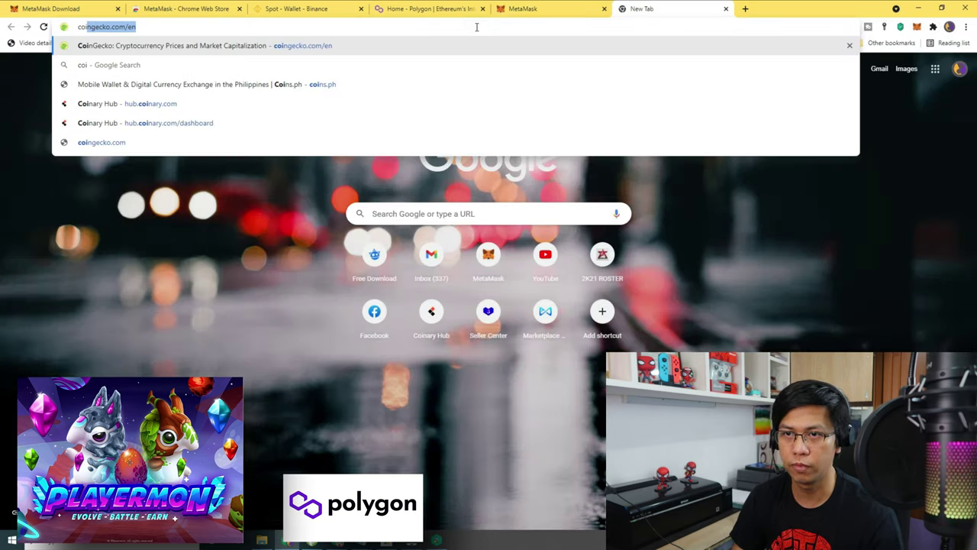
{"action": "key", "text": "Return"}
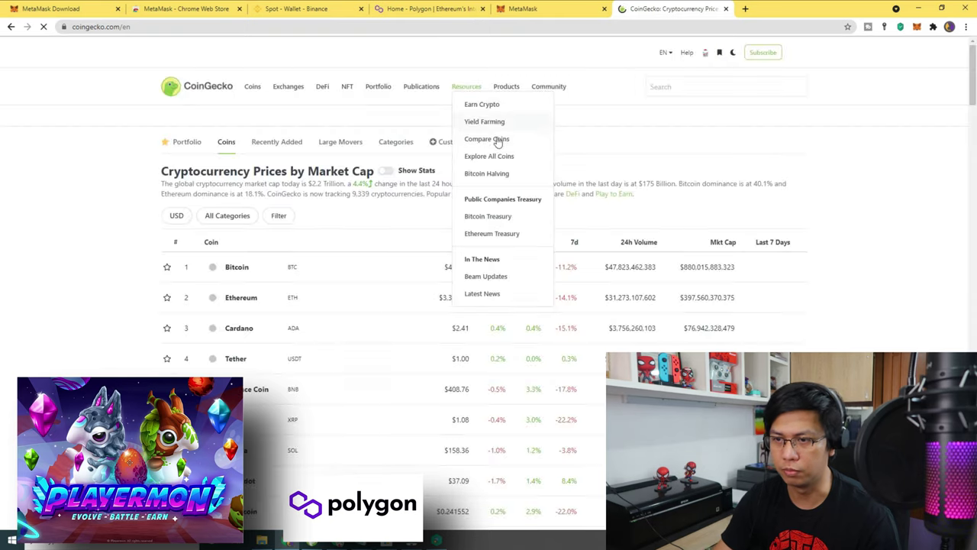
Search CoinGecko for "matic" and open the Polygon (MATIC) coin page.
{"action": "left_click", "coordinate": [677, 90]}
{"action": "type", "text": "matic"}
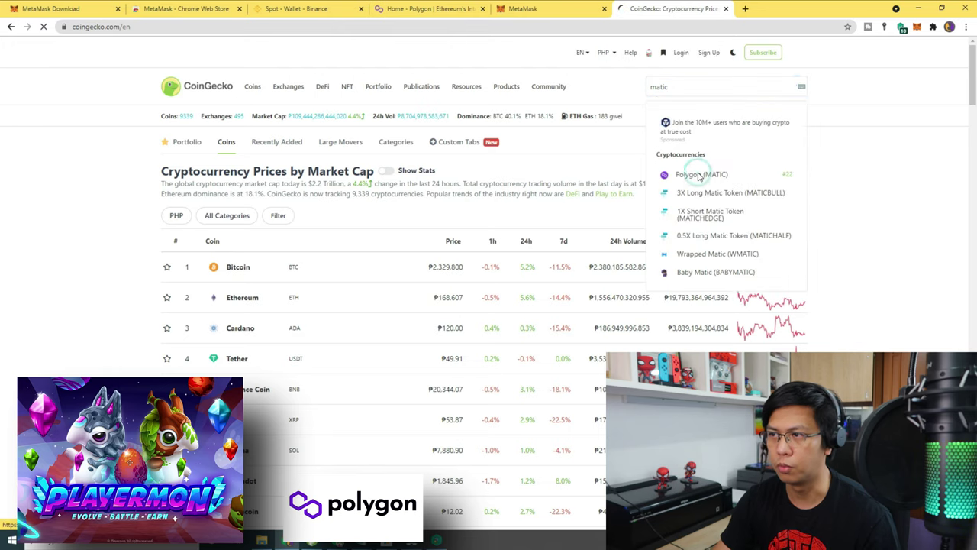
{"action": "left_click", "coordinate": [699, 174]}
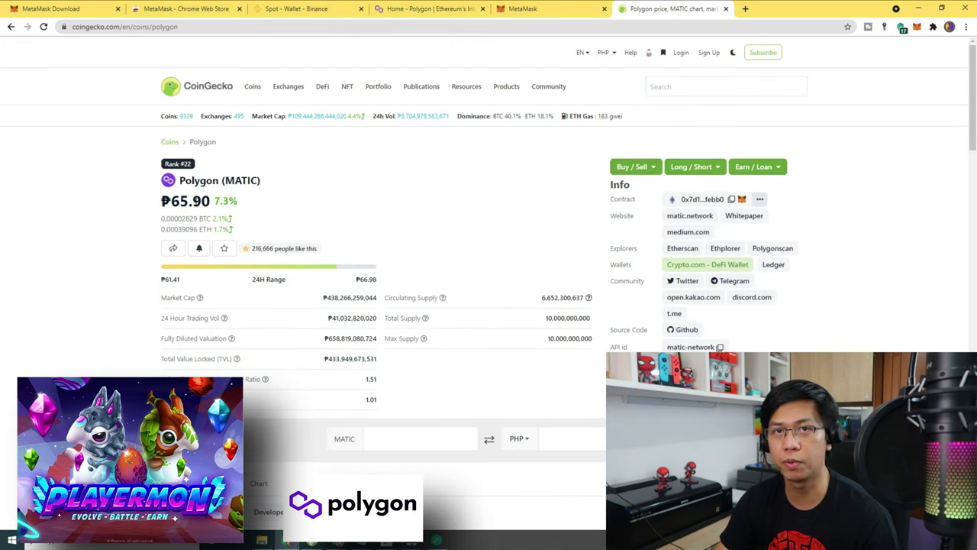
Look over Polygon's price chart and market stats on CoinGecko, and copy its contract address.
{"action": "scroll", "coordinate": [461, 188], "scroll_direction": "down", "scroll_amount": 2}
{"action": "scroll", "coordinate": [428, 197], "scroll_direction": "up", "scroll_amount": 2}
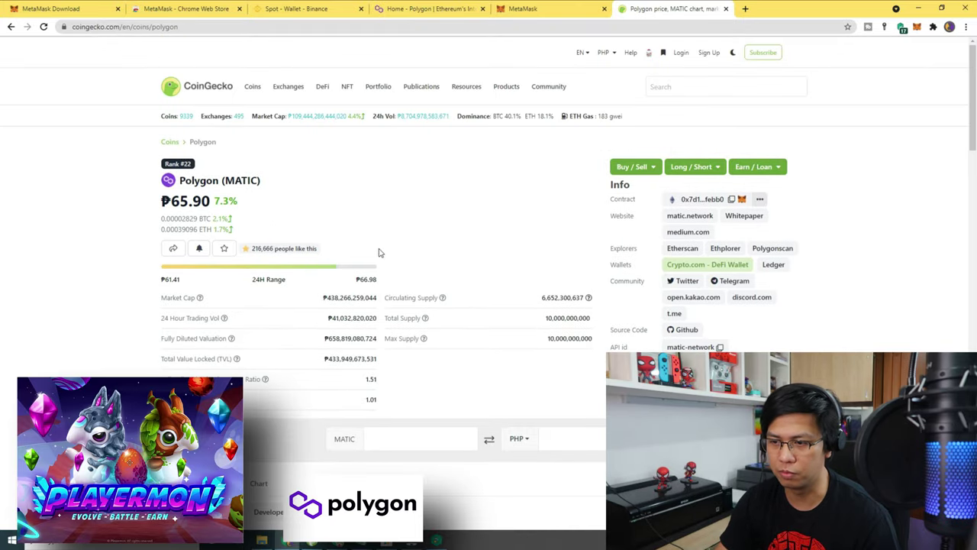
{"action": "scroll", "coordinate": [389, 249], "scroll_direction": "down", "scroll_amount": 8}
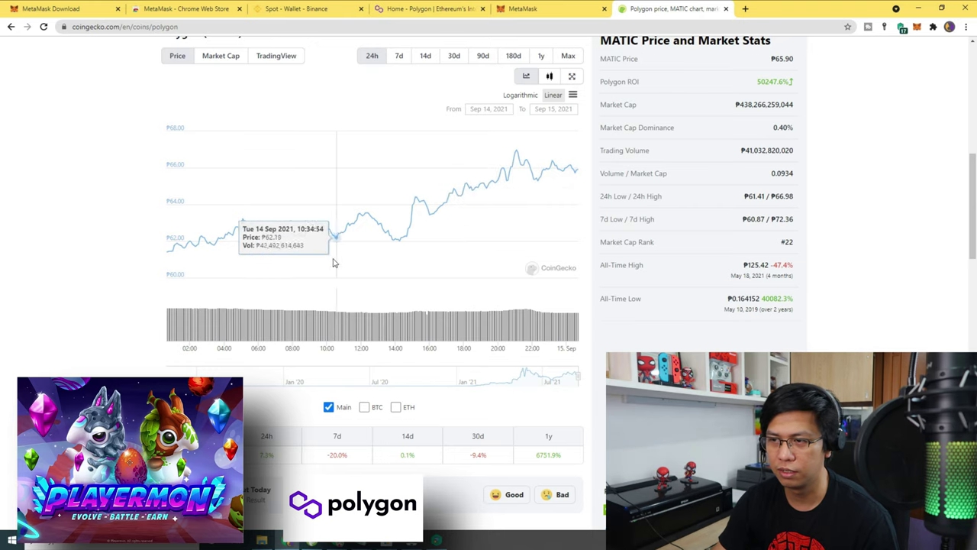
{"action": "scroll", "coordinate": [441, 234], "scroll_direction": "up", "scroll_amount": 2}
{"action": "scroll", "coordinate": [441, 231], "scroll_direction": "up", "scroll_amount": 1}
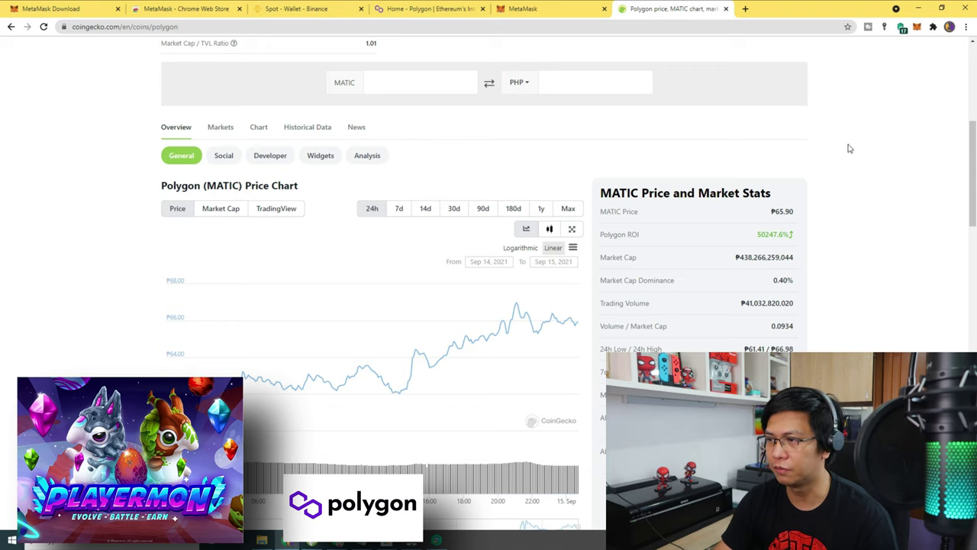
{"action": "scroll", "coordinate": [879, 145], "scroll_direction": "up", "scroll_amount": 2}
{"action": "scroll", "coordinate": [882, 145], "scroll_direction": "down", "scroll_amount": 3}
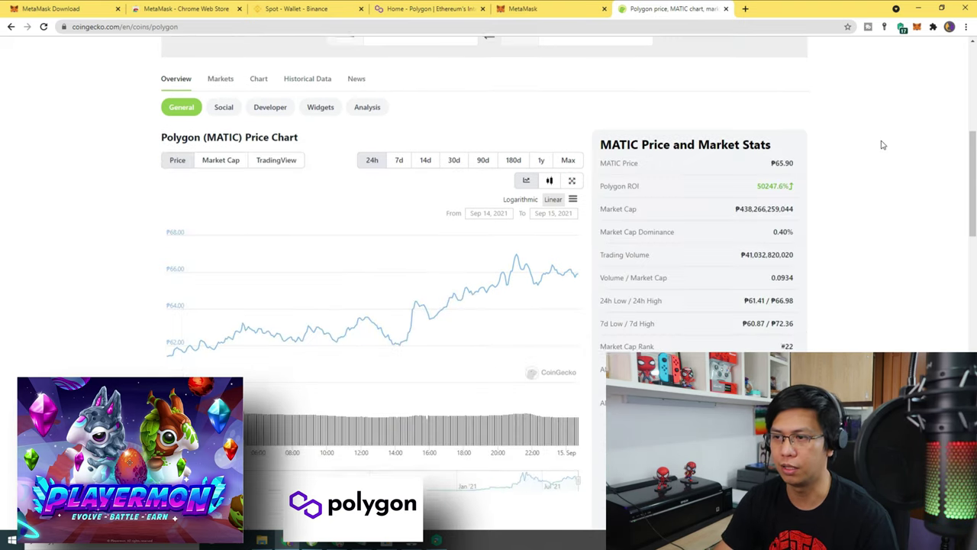
{"action": "scroll", "coordinate": [882, 145], "scroll_direction": "up", "scroll_amount": 5}
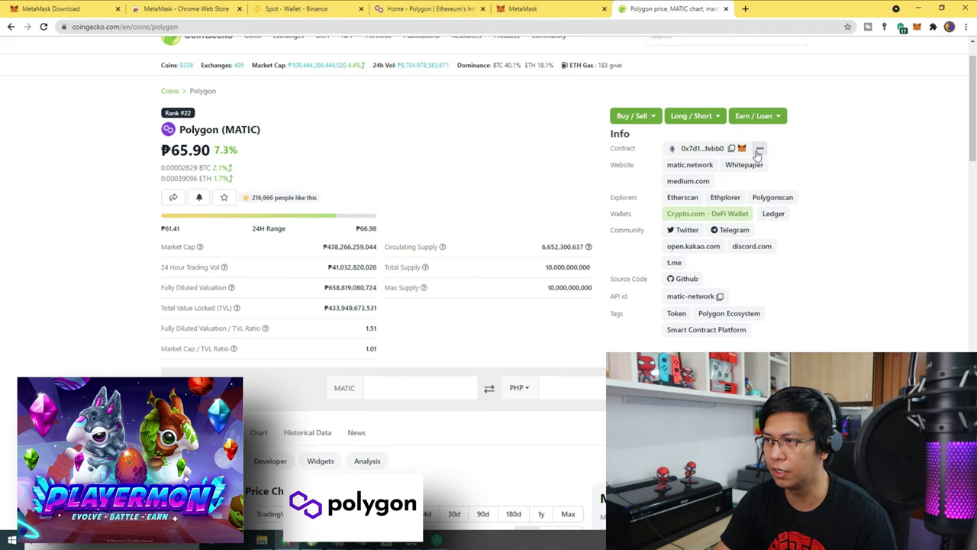
{"action": "left_click", "coordinate": [732, 150]}
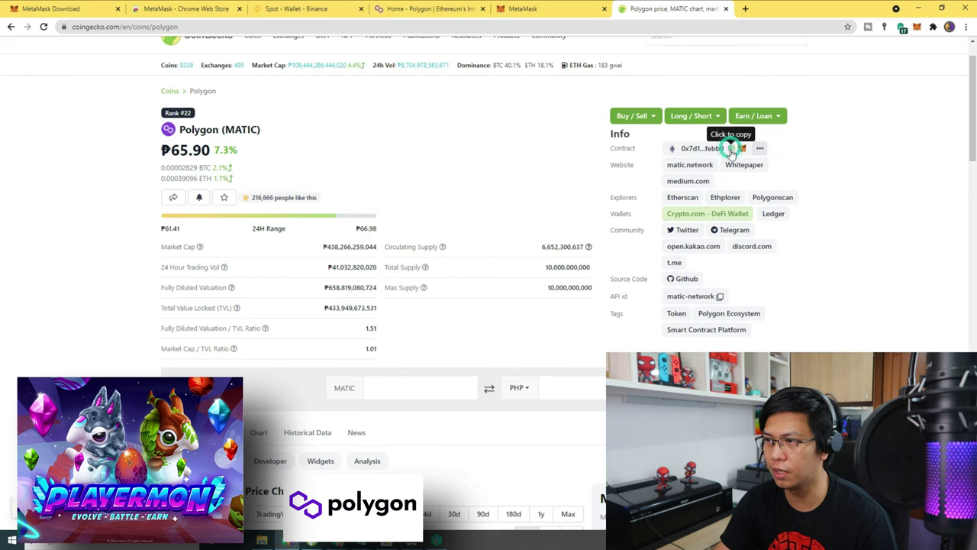
Try to add a custom token to the MetaMask wallet on Polygon Mainnet using the copied contract address.
{"action": "left_click", "coordinate": [918, 28]}
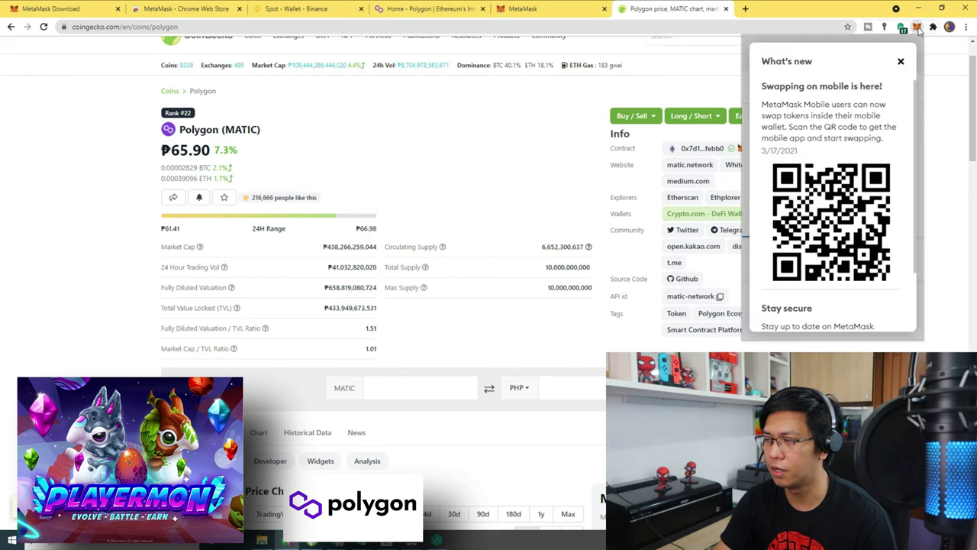
{"action": "left_click", "coordinate": [902, 65]}
{"action": "scroll", "coordinate": [870, 190], "scroll_direction": "down", "scroll_amount": 1}
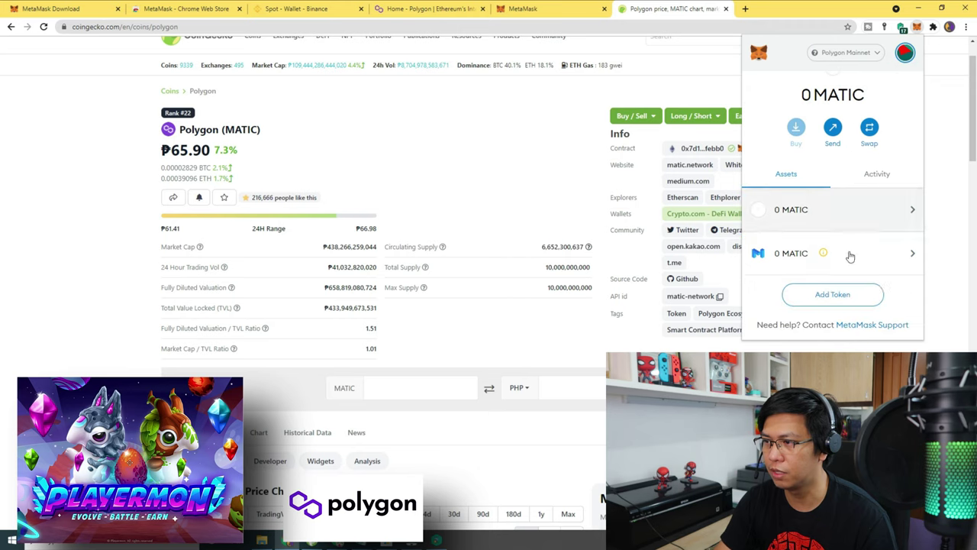
{"action": "left_click", "coordinate": [834, 295]}
{"action": "key", "text": "ctrl+v"}
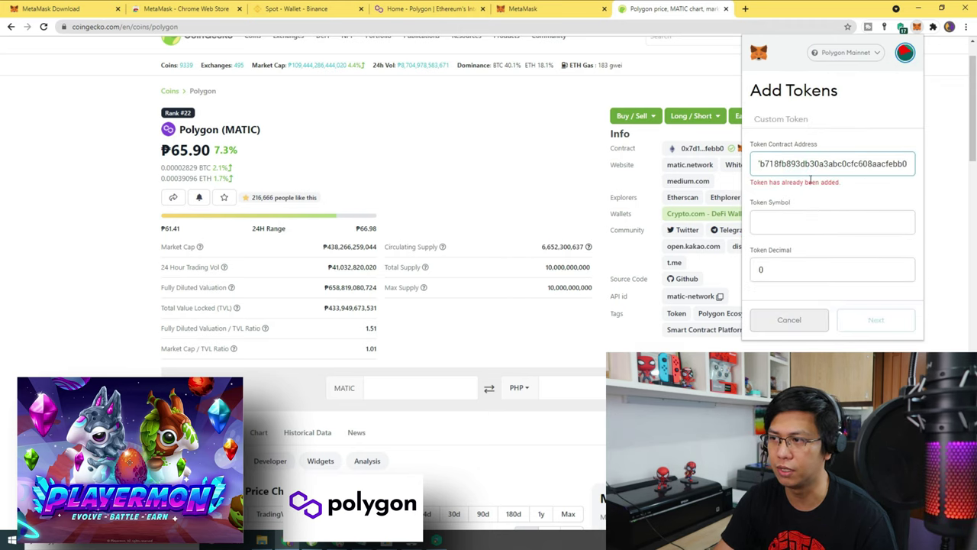
{"action": "left_click", "coordinate": [791, 321]}
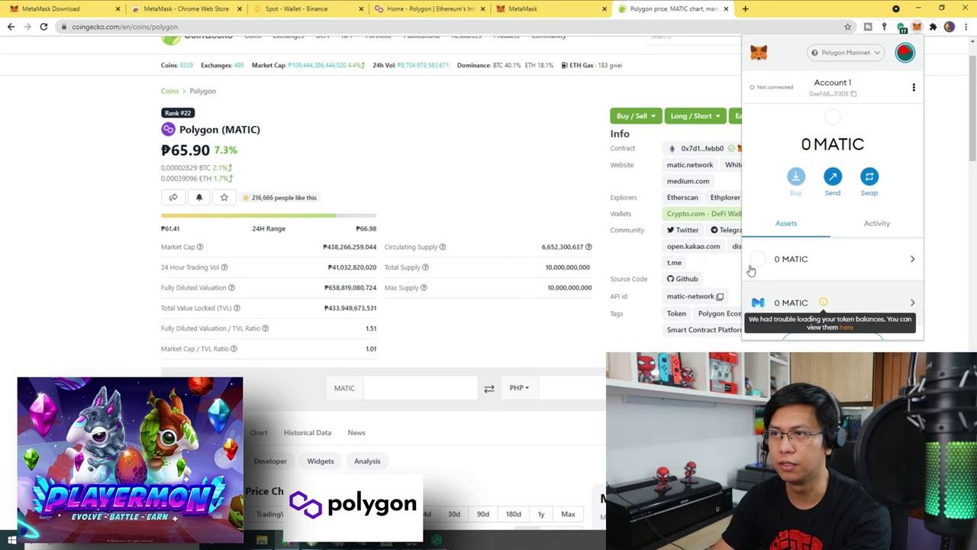
Switch to Binance, open the withdrawal page for MATIC and go to the whitelist address management.
{"action": "left_click", "coordinate": [292, 9]}
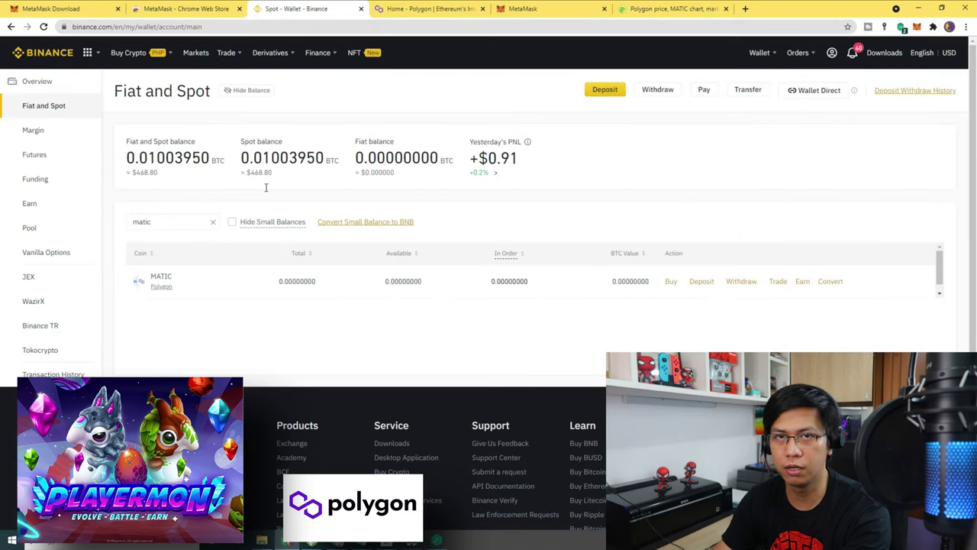
{"action": "left_click", "coordinate": [741, 282]}
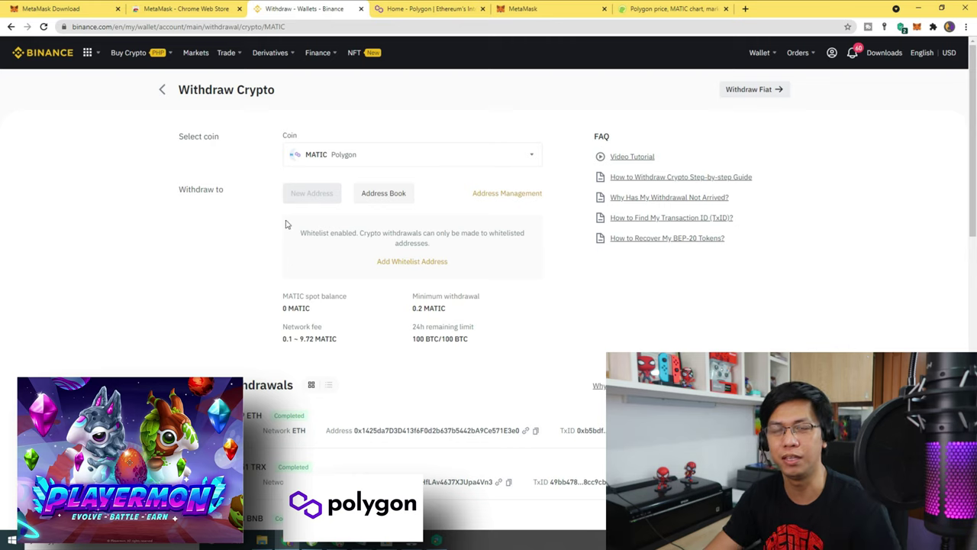
{"action": "left_click", "coordinate": [411, 262]}
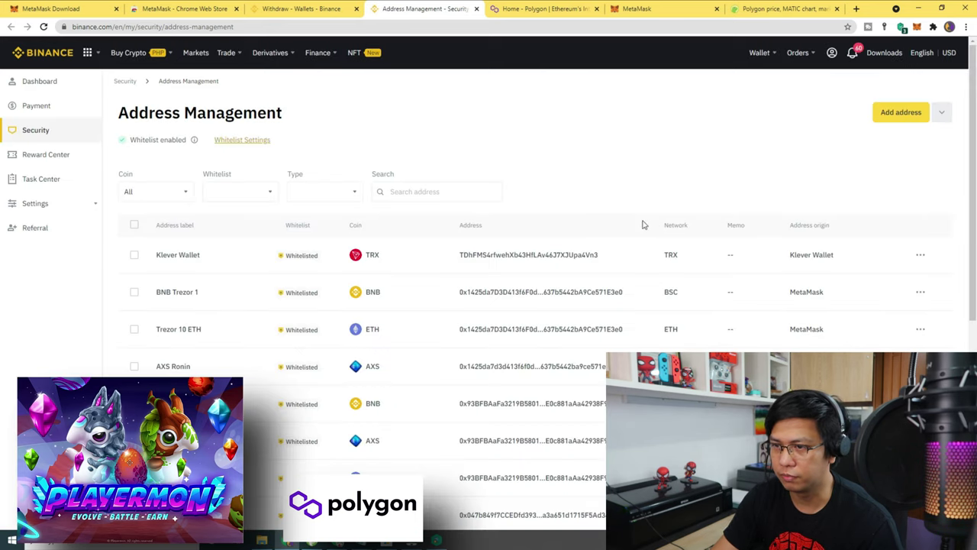
Start a new withdrawal address labelled "Polygon Network Wallet" with MATIC as its coin.
{"action": "left_click", "coordinate": [887, 114]}
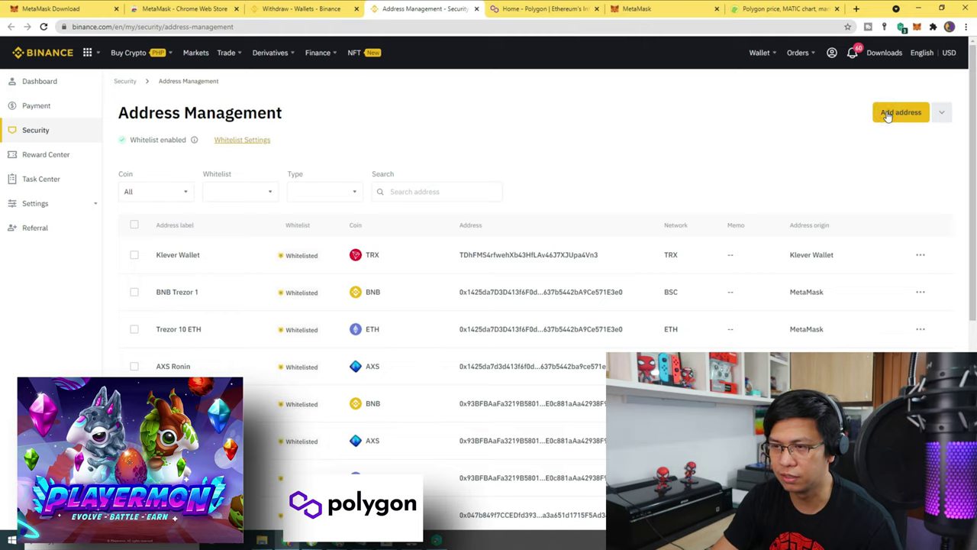
{"action": "left_click", "coordinate": [440, 165]}
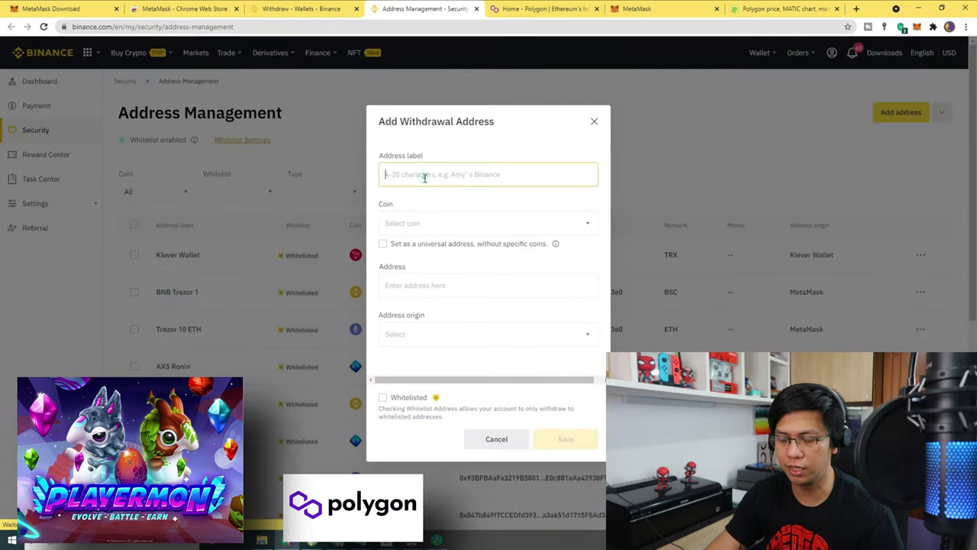
{"action": "type", "text": "Poly"}
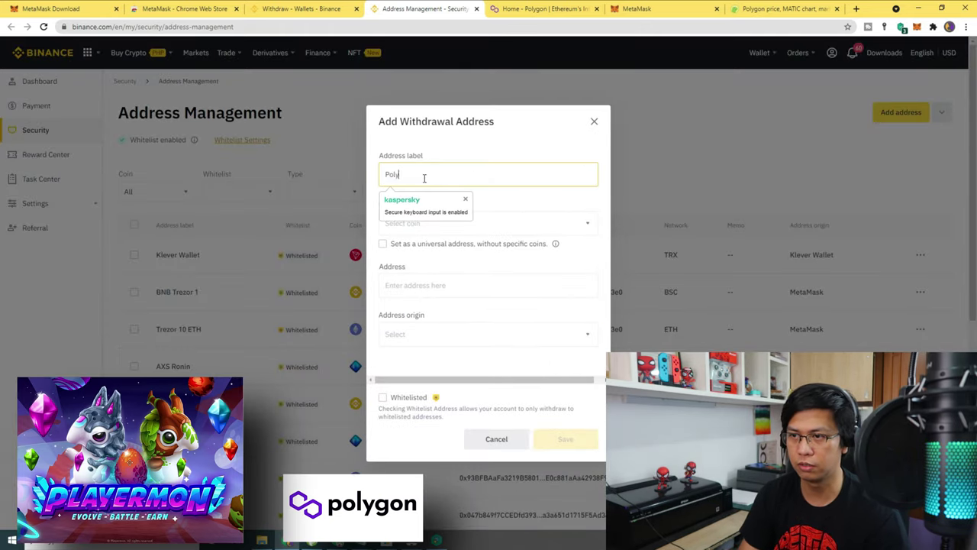
{"action": "type", "text": "gon Network Wallet"}
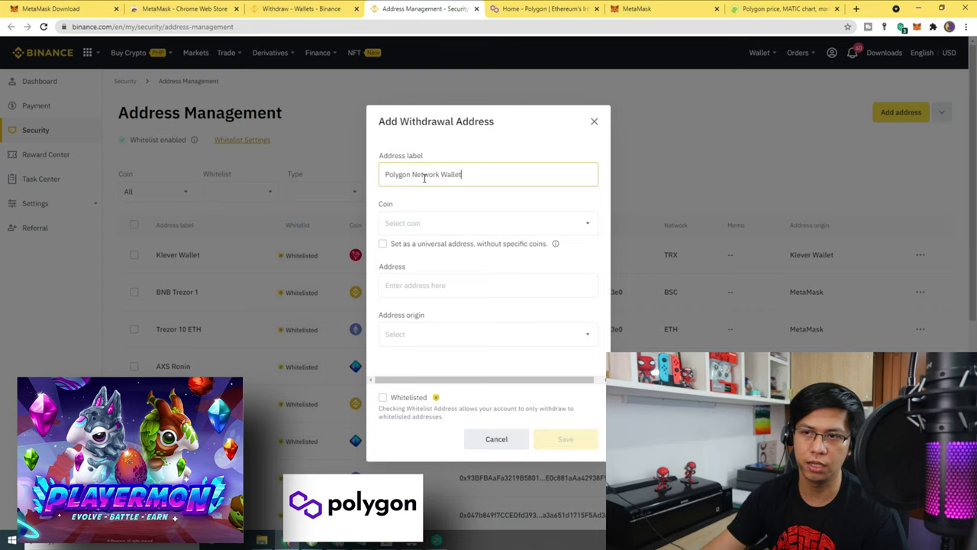
{"action": "left_click", "coordinate": [441, 222]}
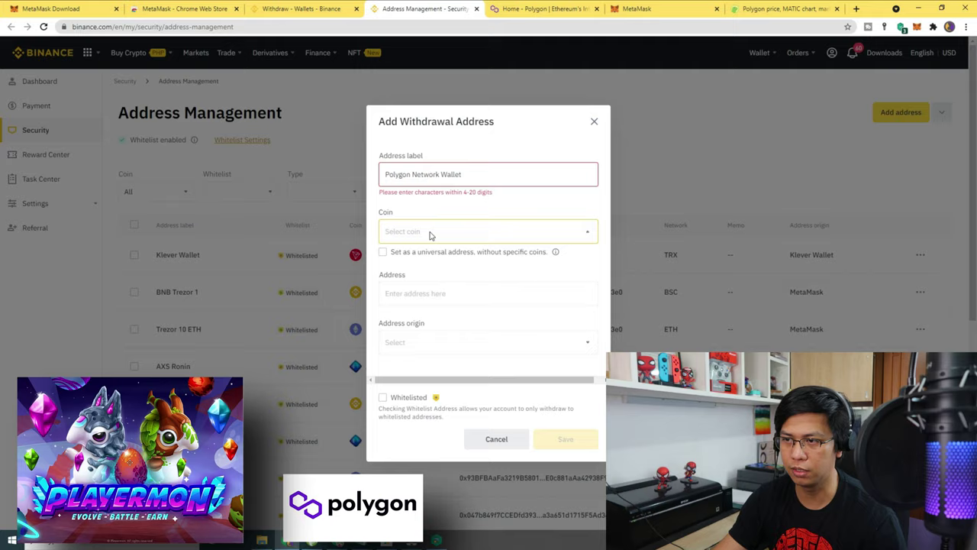
{"action": "type", "text": "matic"}
{"action": "left_click", "coordinate": [441, 250]}
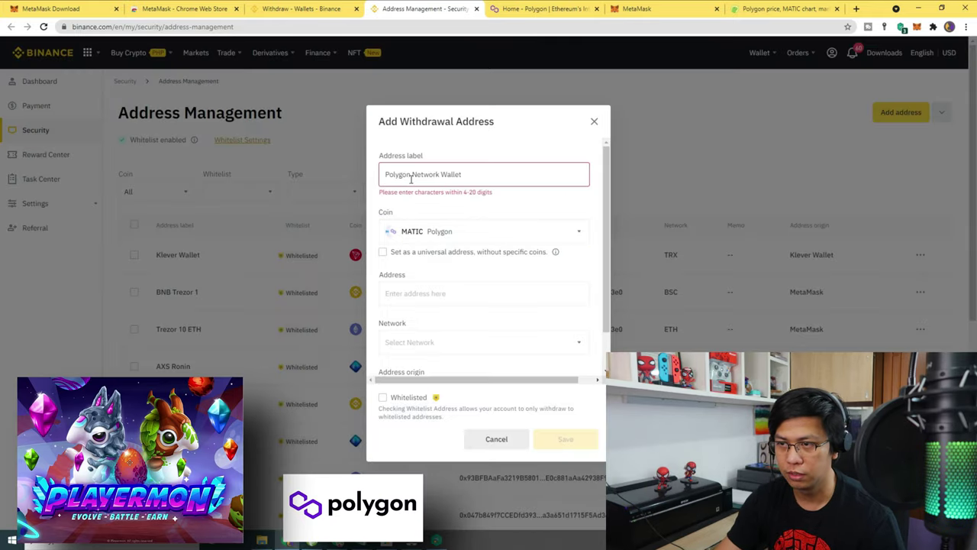
Shorten the withdrawal address label to "Polygon Network".
{"action": "left_click_drag", "start_coordinate": [442, 174], "coordinate": [508, 174]}
{"action": "key", "text": "BackSpace"}
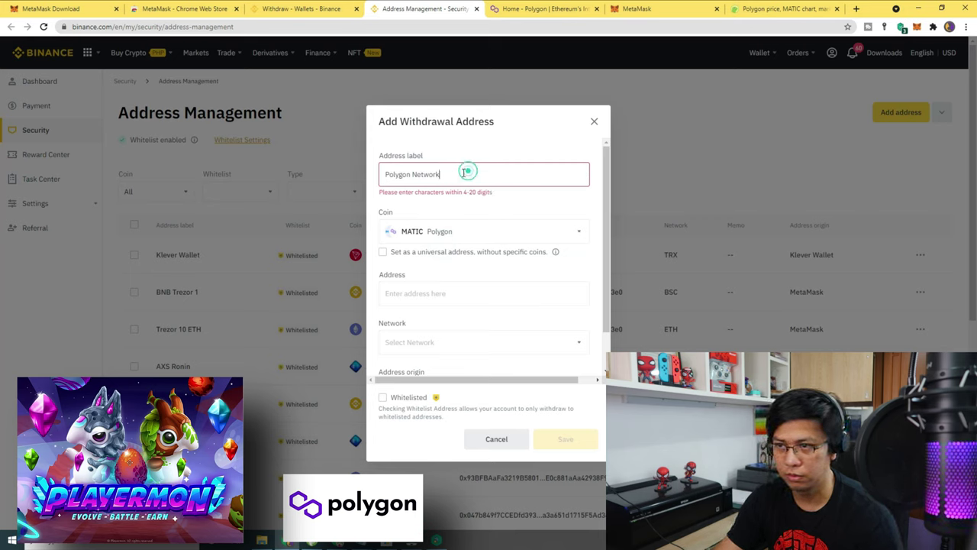
{"action": "left_click", "coordinate": [460, 219]}
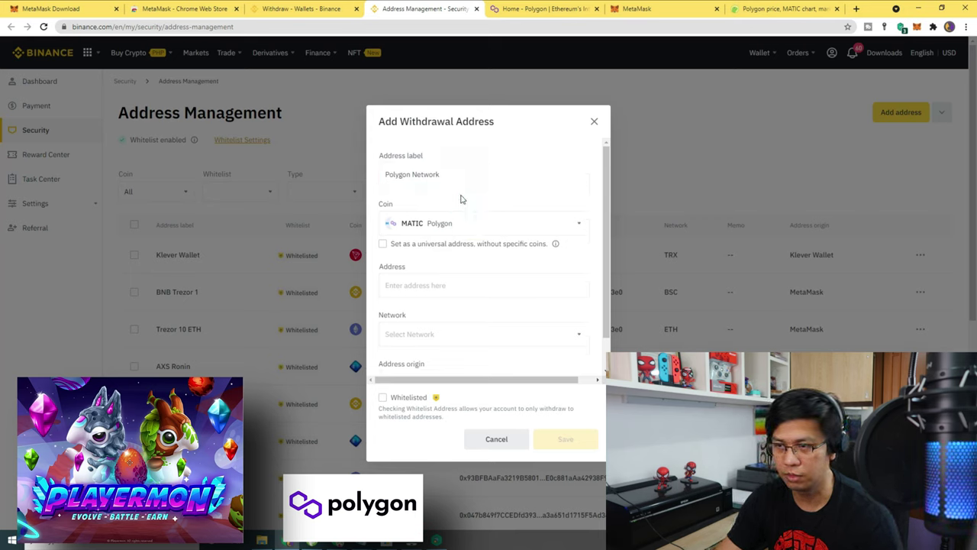
Copy the account address from the MetaMask wallet and paste it as the withdrawal address on Binance.
{"action": "scroll", "coordinate": [408, 258], "scroll_direction": "down", "scroll_amount": 1}
{"action": "left_click", "coordinate": [406, 253]}
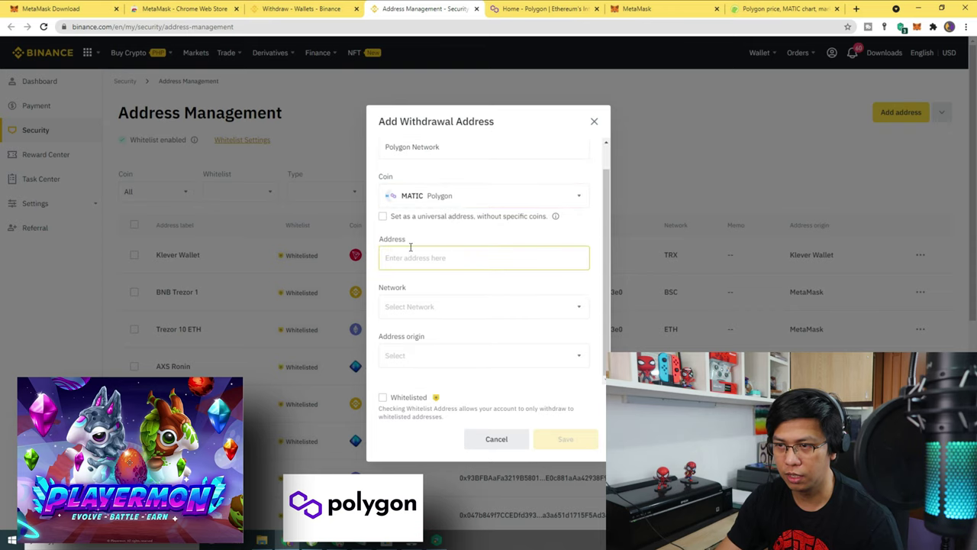
{"action": "left_click", "coordinate": [918, 28]}
{"action": "left_click", "coordinate": [899, 129]}
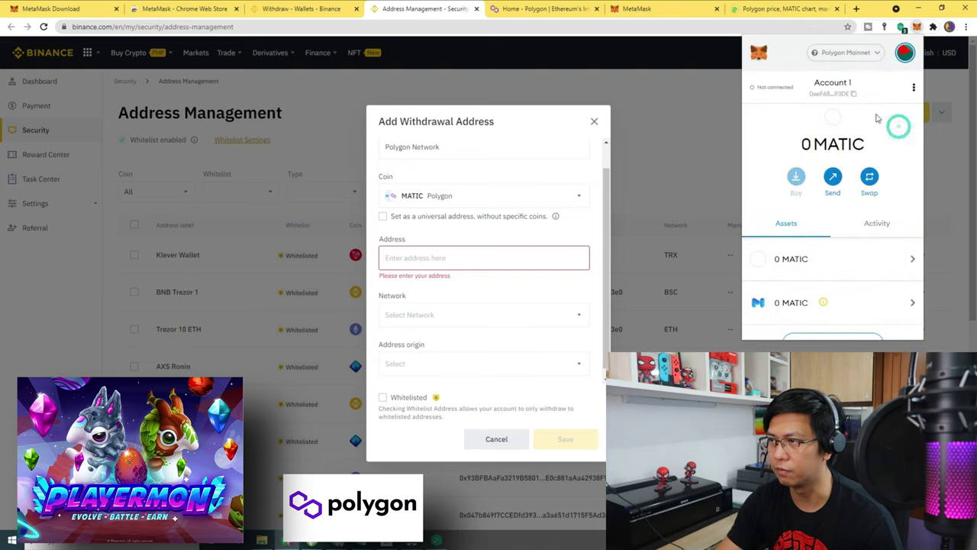
{"action": "left_click", "coordinate": [855, 94]}
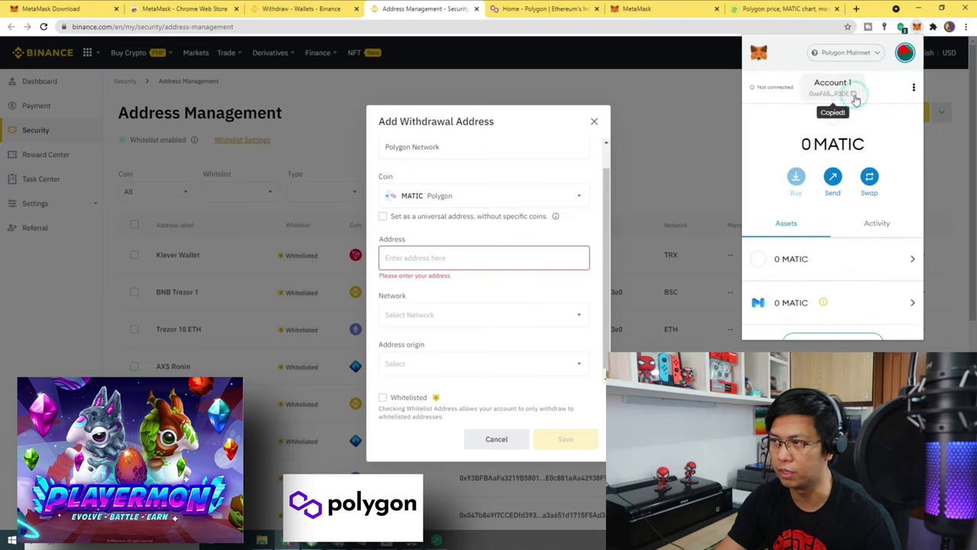
{"action": "left_click", "coordinate": [420, 260]}
{"action": "key", "text": "ctrl+v"}
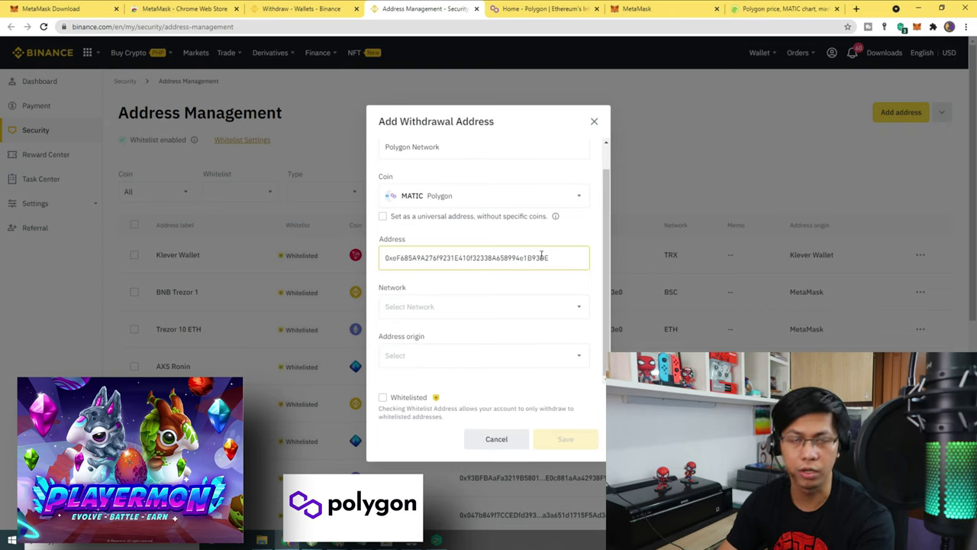
Set the withdrawal network to MATIC and the address origin to a wallet address from MetaMask.
{"action": "left_click", "coordinate": [527, 307]}
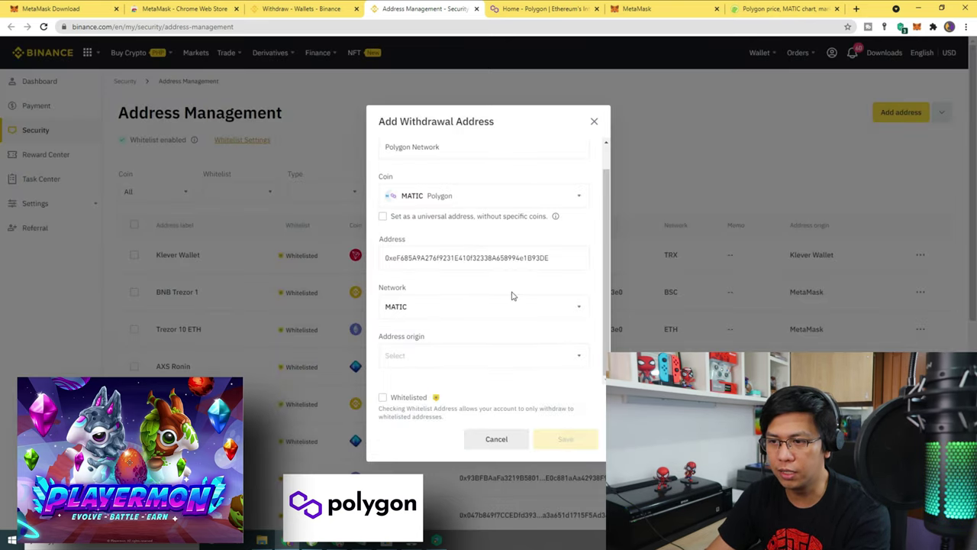
{"action": "left_click", "coordinate": [454, 356]}
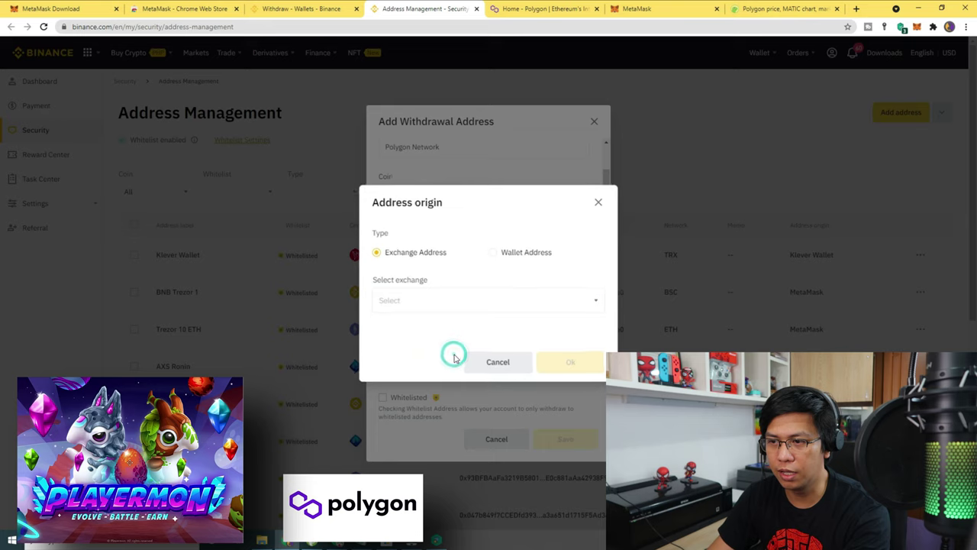
{"action": "left_click", "coordinate": [499, 258]}
{"action": "left_click", "coordinate": [513, 303]}
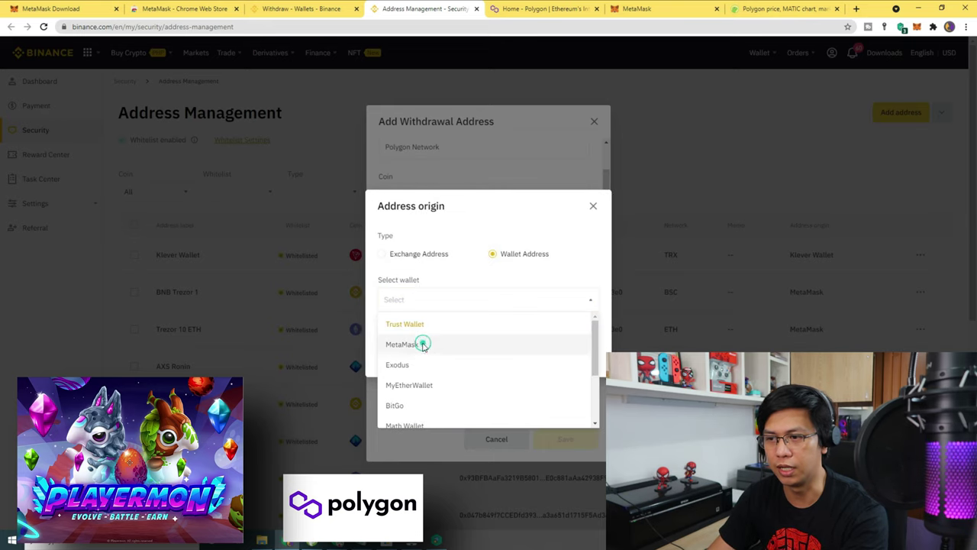
{"action": "left_click", "coordinate": [423, 345]}
{"action": "left_click", "coordinate": [574, 360]}
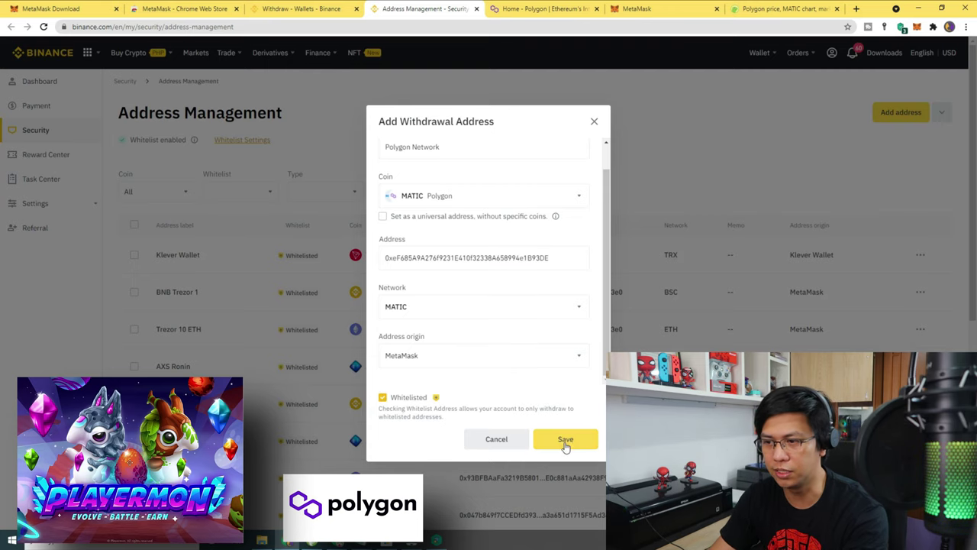
Submit the new withdrawal address as whitelisted and dismiss the security verification without entering any codes.
{"action": "left_click", "coordinate": [565, 443]}
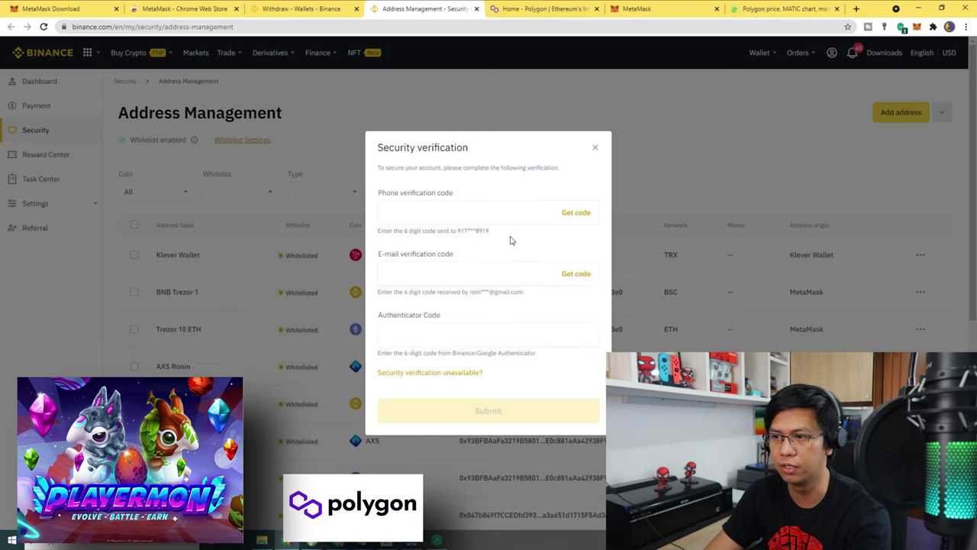
{"action": "left_click", "coordinate": [595, 151]}
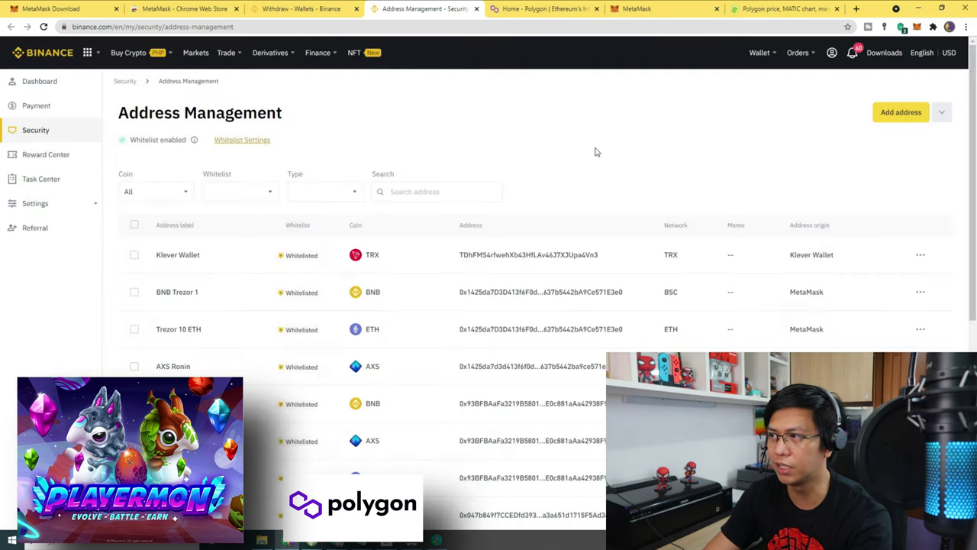
Switch the MetaMask wallet's network to Ethereum Mainnet.
{"action": "left_click", "coordinate": [918, 28]}
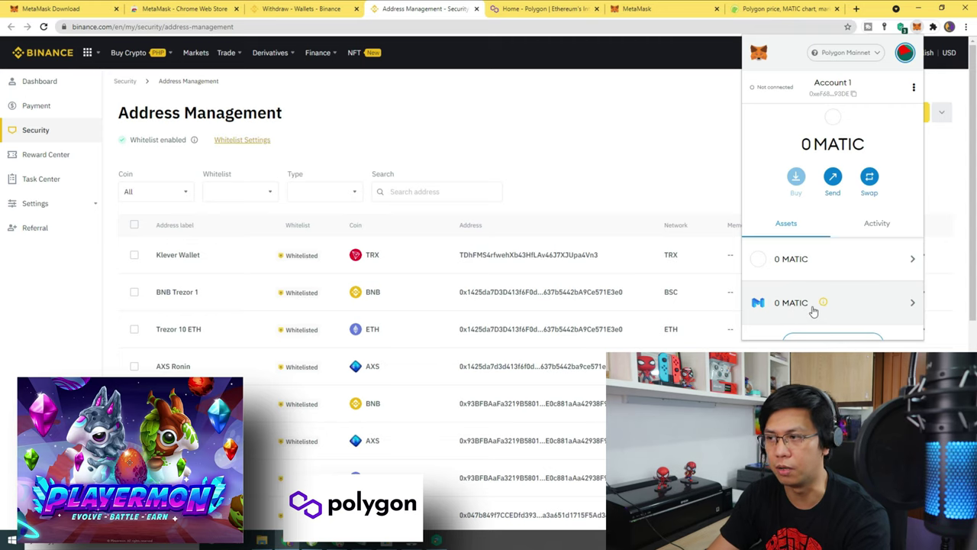
{"action": "left_click", "coordinate": [847, 53]}
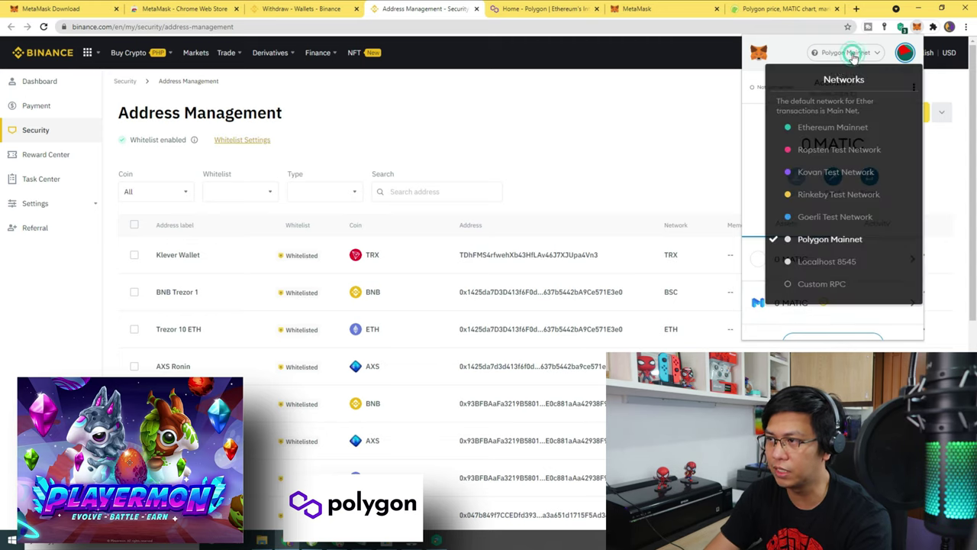
{"action": "left_click", "coordinate": [829, 128]}
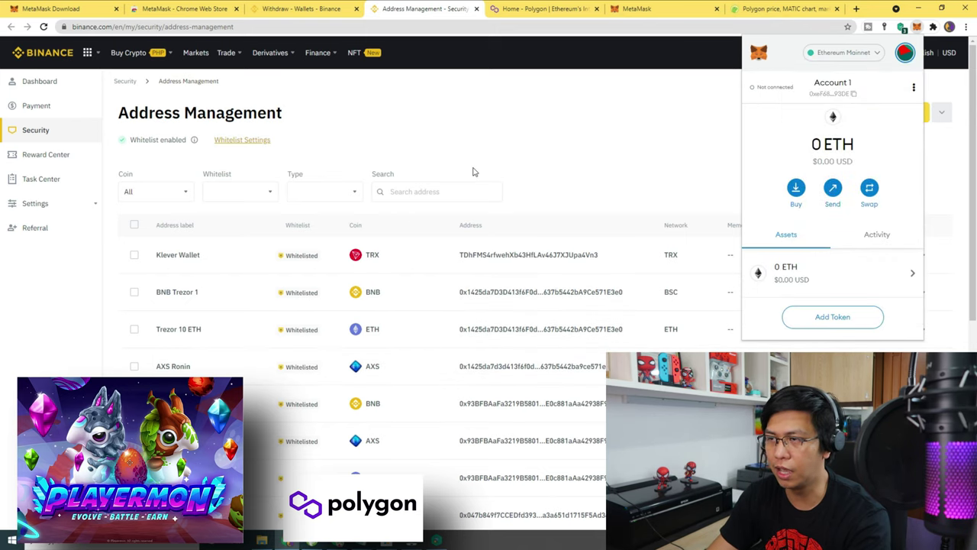
Open the Polygon Wallet web app from the polygon.technology website.
{"action": "left_click", "coordinate": [513, 10]}
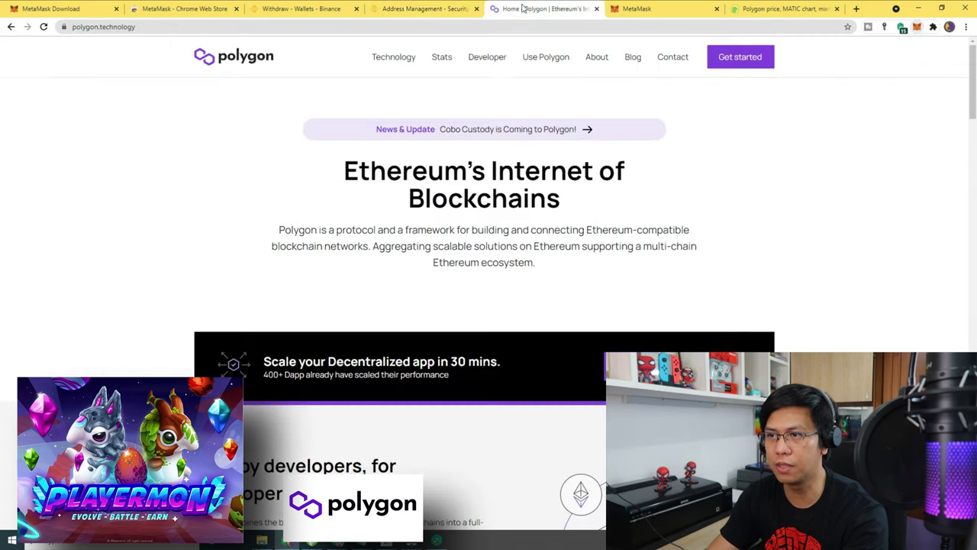
{"action": "left_click", "coordinate": [531, 61]}
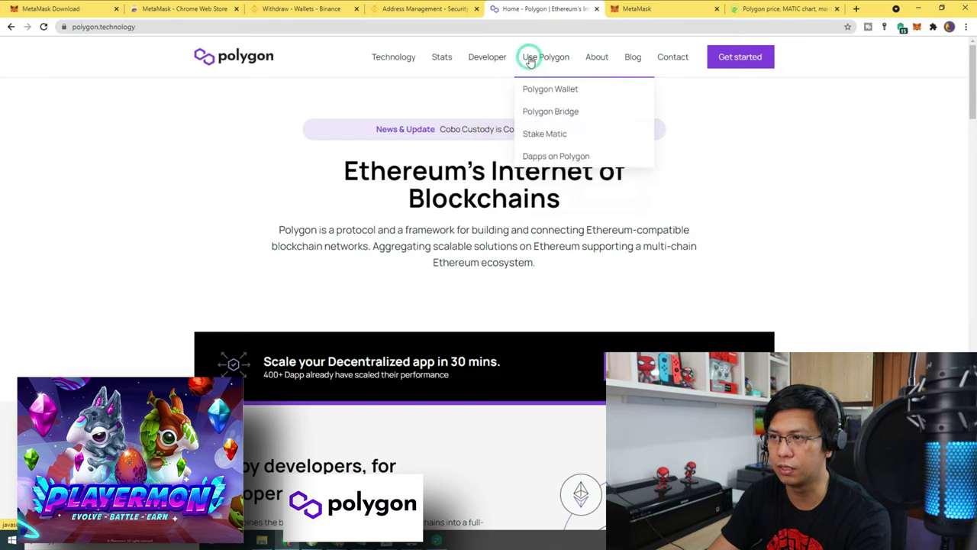
{"action": "left_click", "coordinate": [557, 90]}
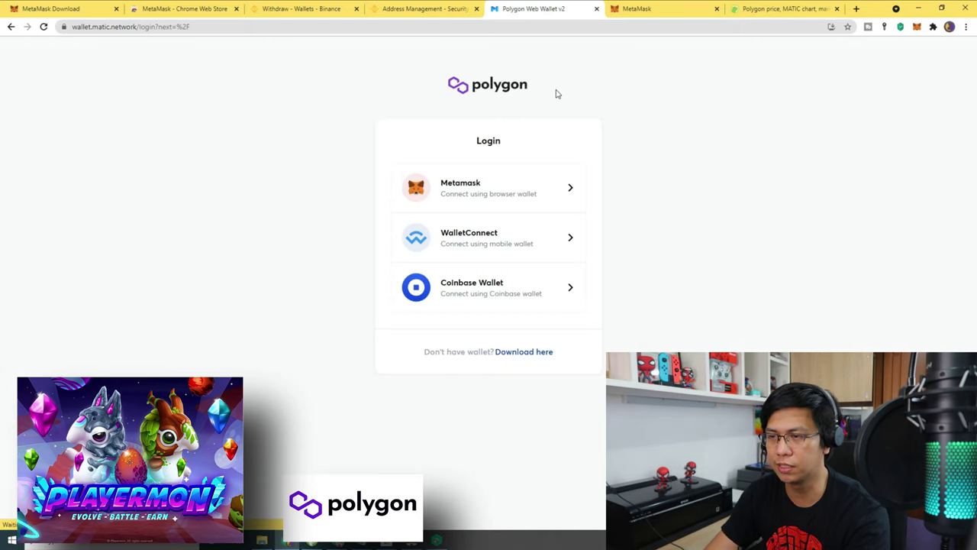
Log in to the Polygon Wallet with Metamask, granting the site a connection to Account 1.
{"action": "left_click", "coordinate": [508, 191]}
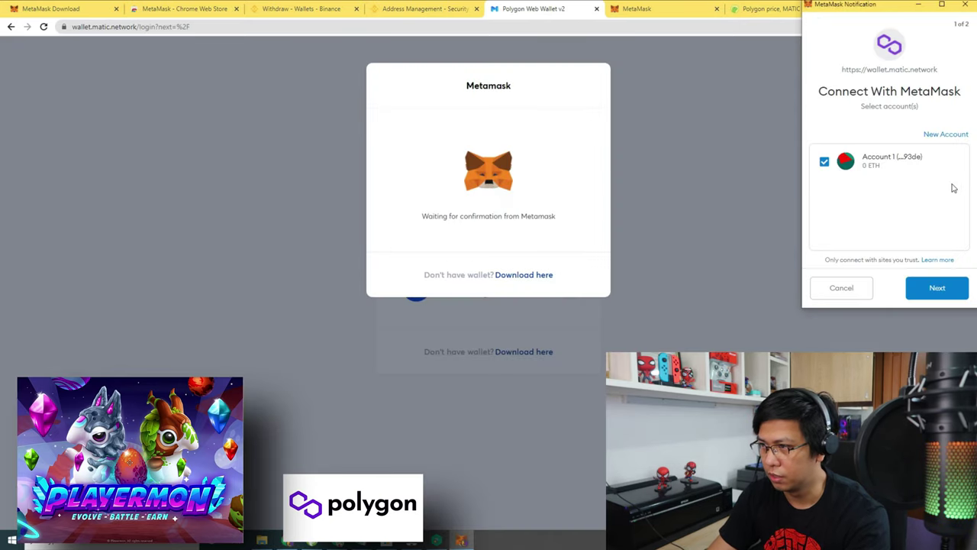
{"action": "left_click", "coordinate": [946, 297]}
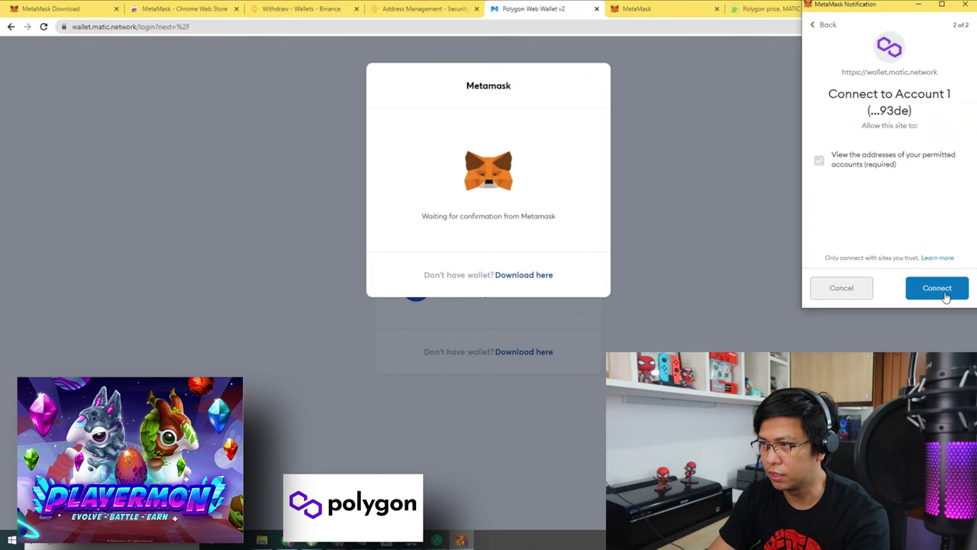
{"action": "left_click", "coordinate": [946, 296]}
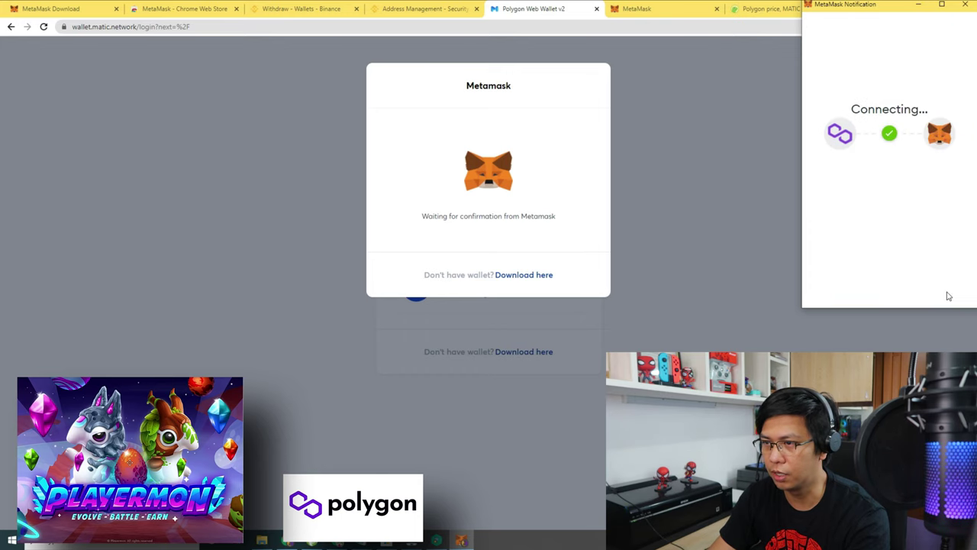
{"action": "left_click", "coordinate": [944, 289]}
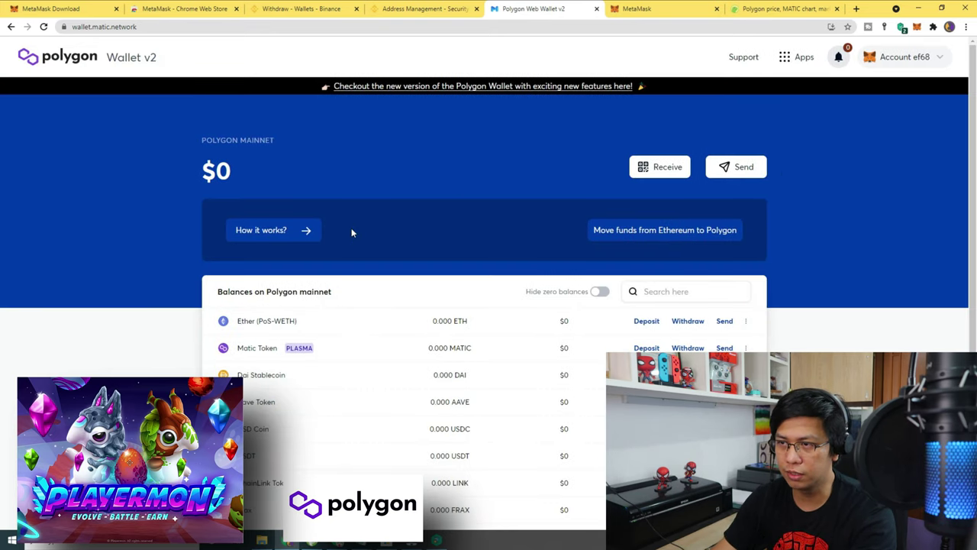
Open the bridge for moving funds from Ethereum to Polygon and reverse its transfer direction to Polygon to Ethereum.
{"action": "scroll", "coordinate": [553, 176], "scroll_direction": "down", "scroll_amount": 2}
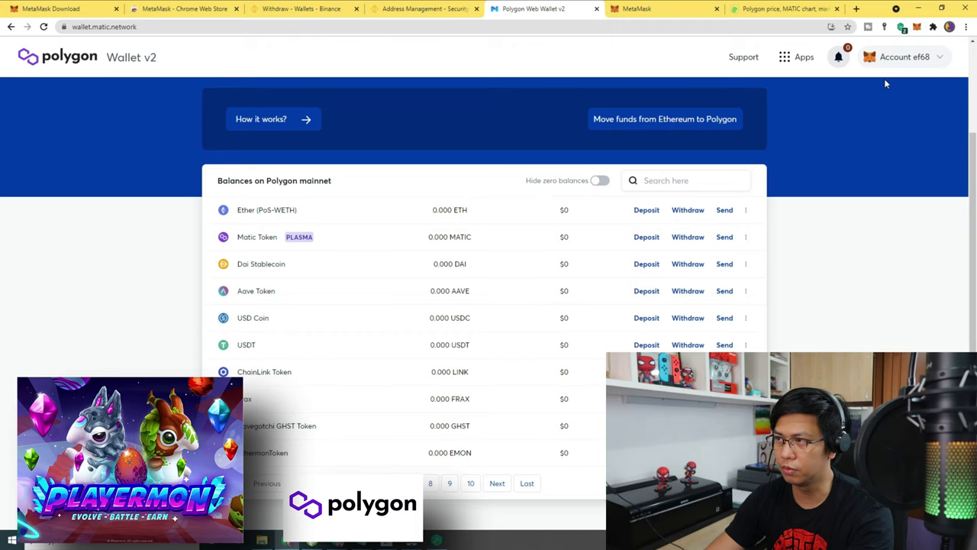
{"action": "scroll", "coordinate": [542, 221], "scroll_direction": "up", "scroll_amount": 2}
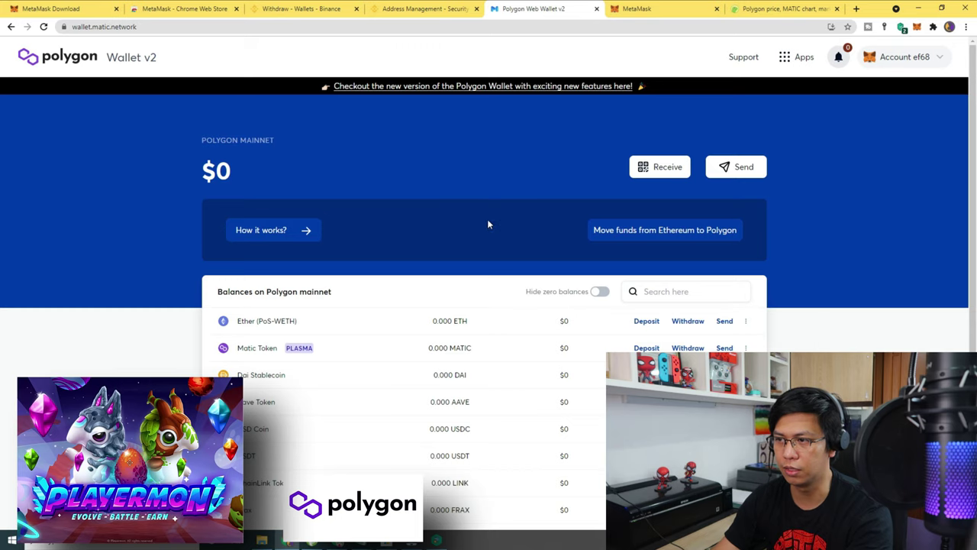
{"action": "left_click", "coordinate": [667, 229]}
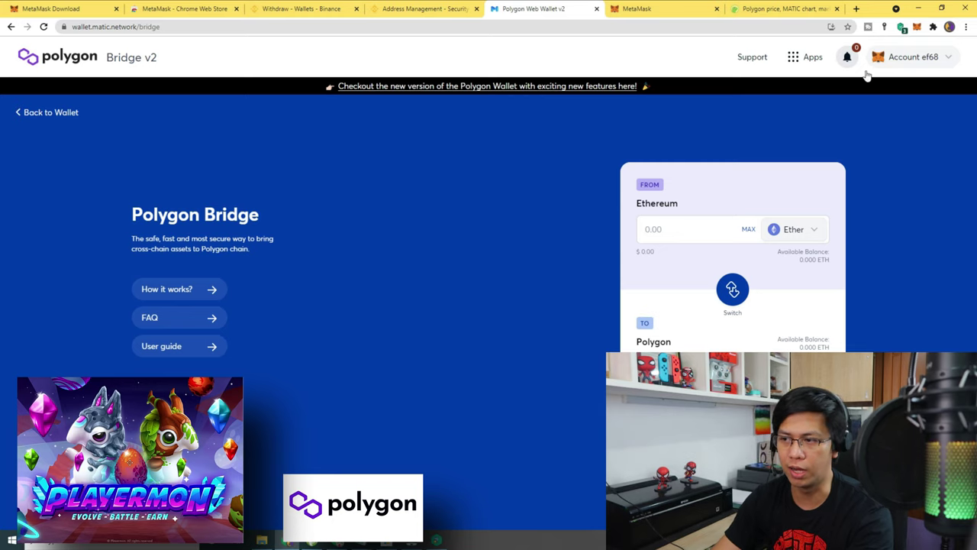
{"action": "left_click", "coordinate": [732, 290]}
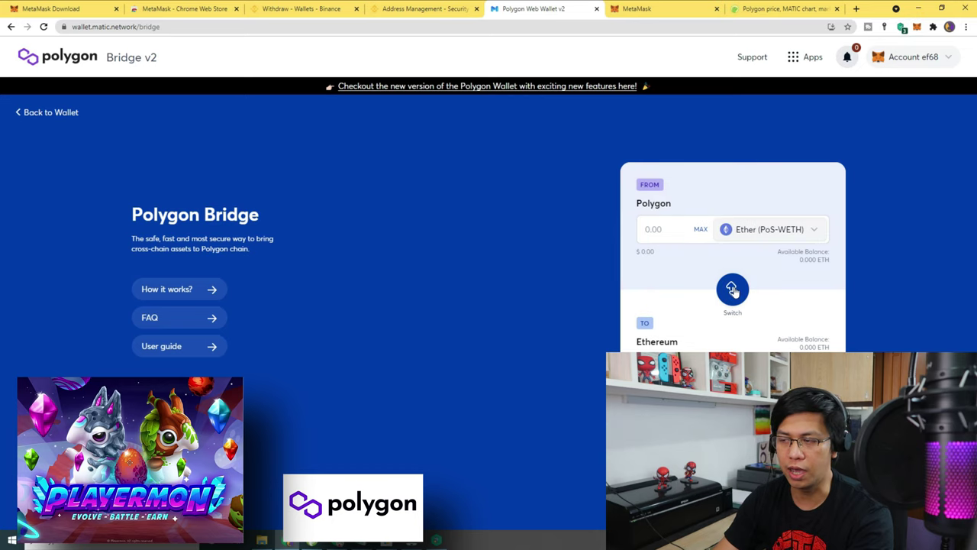